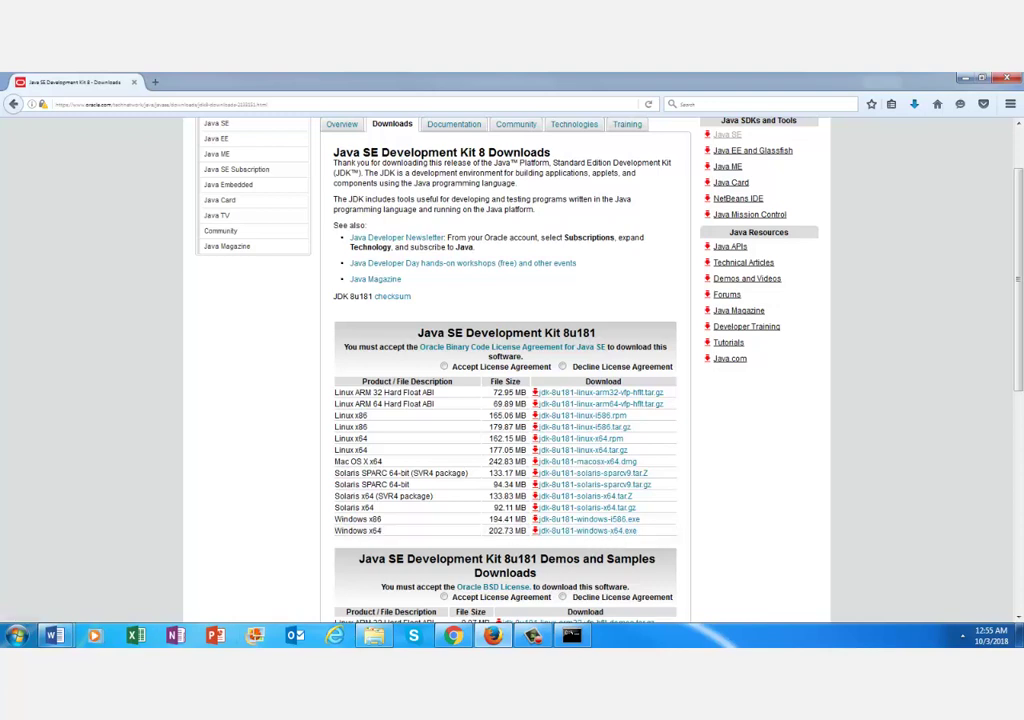
# Check the computer's system type in the Windows system properties, closing the window when done
pyautogui.click(16, 636)
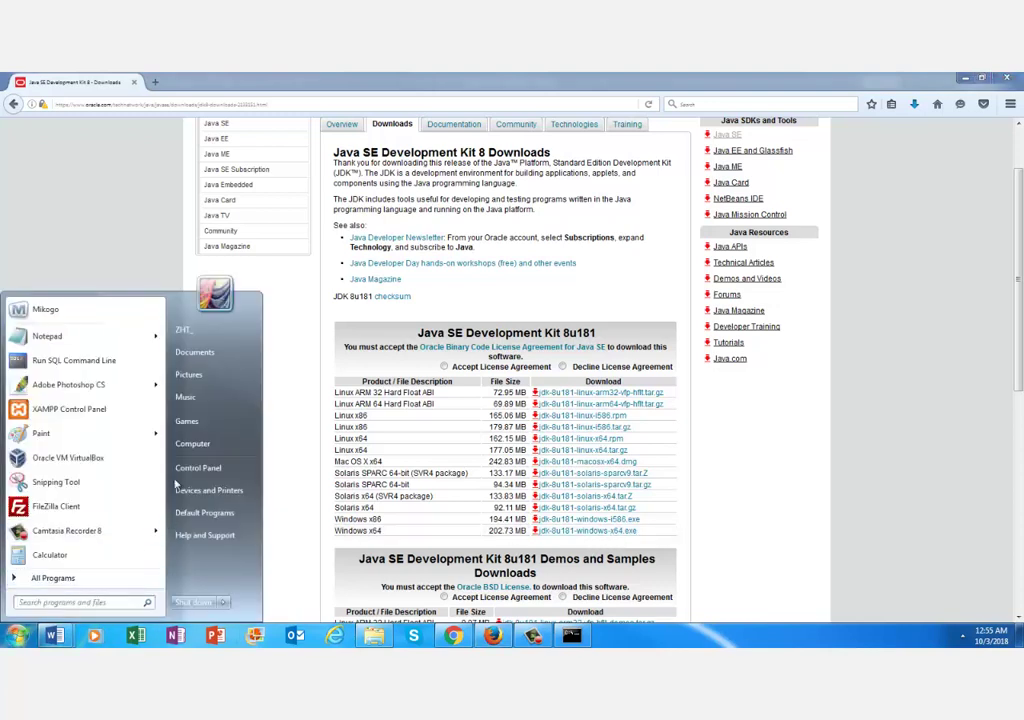
pyautogui.rightClick(191, 449)
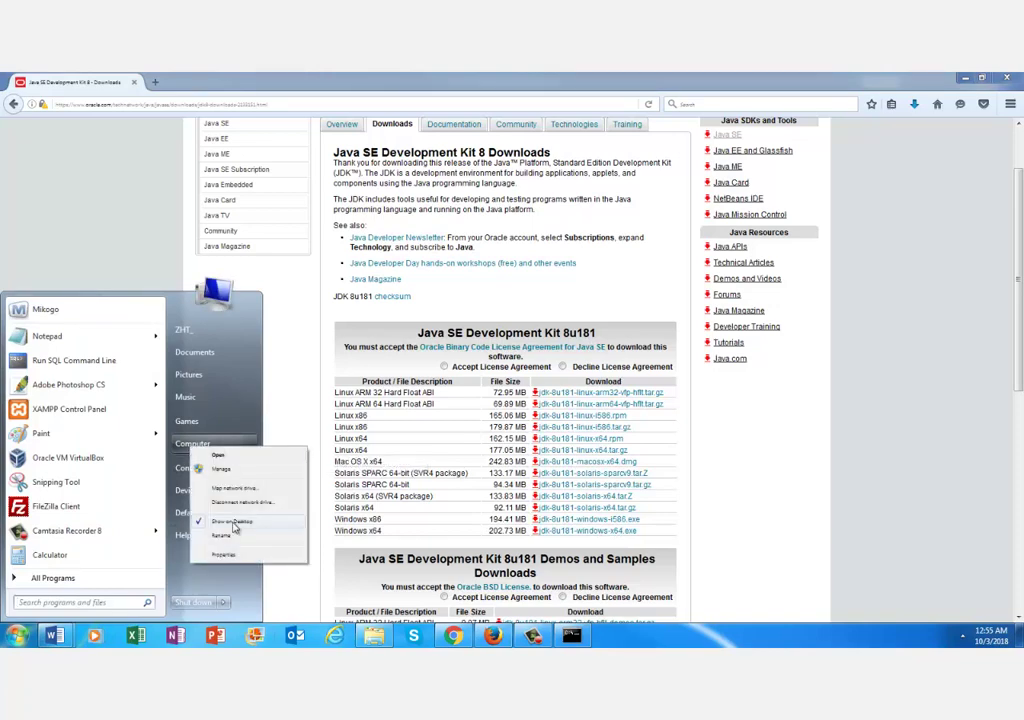
pyautogui.click(234, 557)
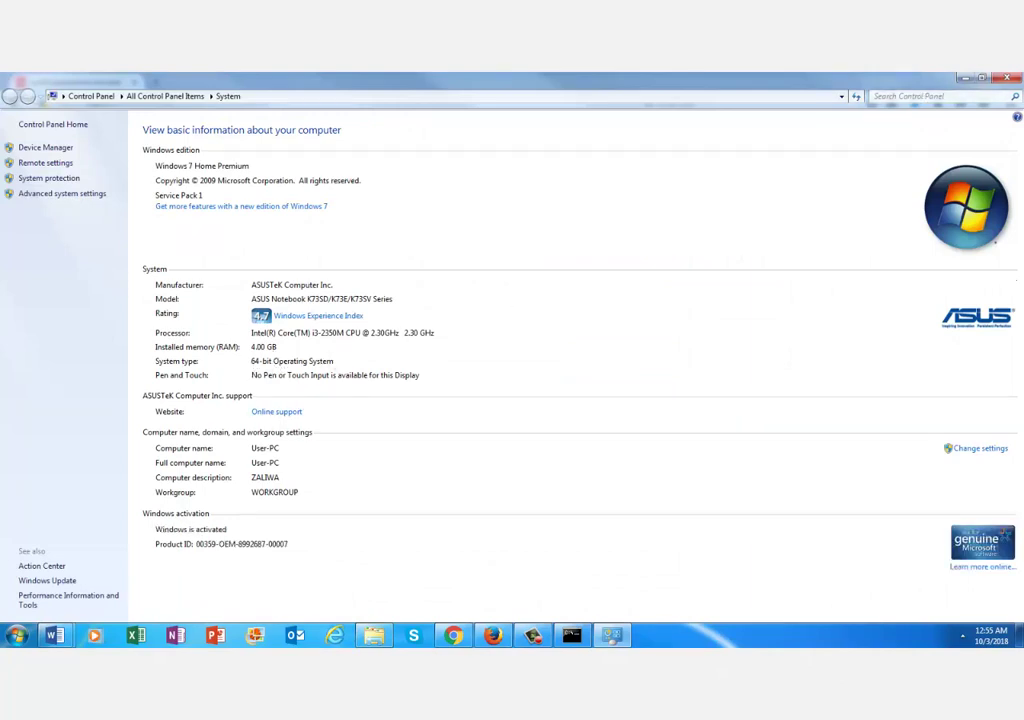
pyautogui.click(1012, 79)
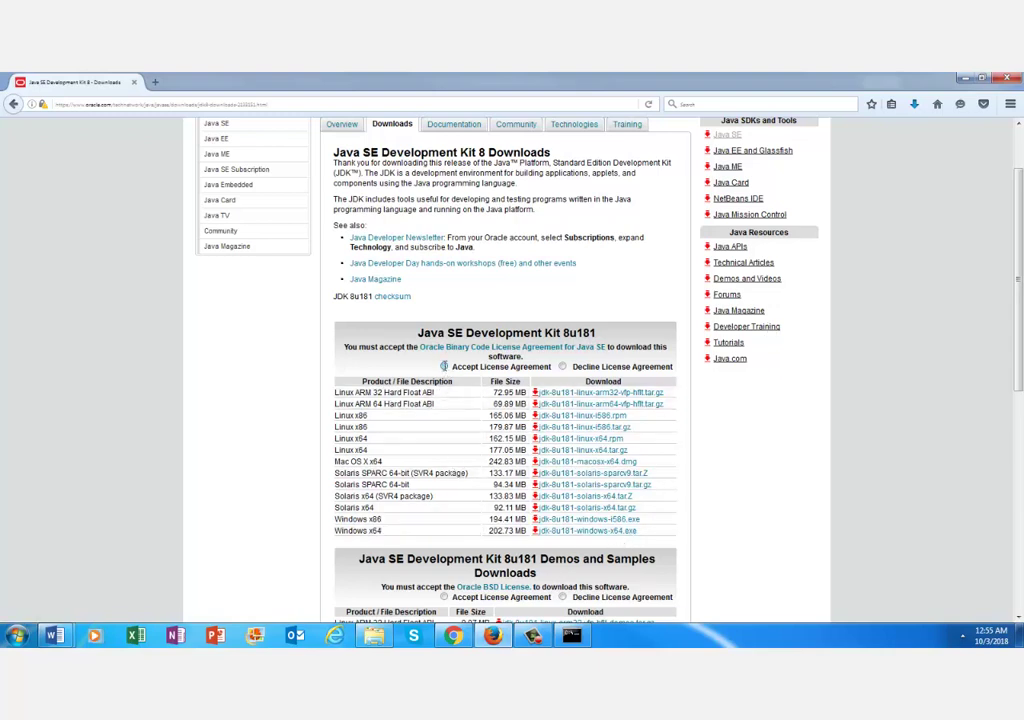
# Accept the license agreement for Java SE Development Kit 8u181 and save the Windows x64 installer, jdk-8u181-windows-x64.exe
pyautogui.click(444, 366)
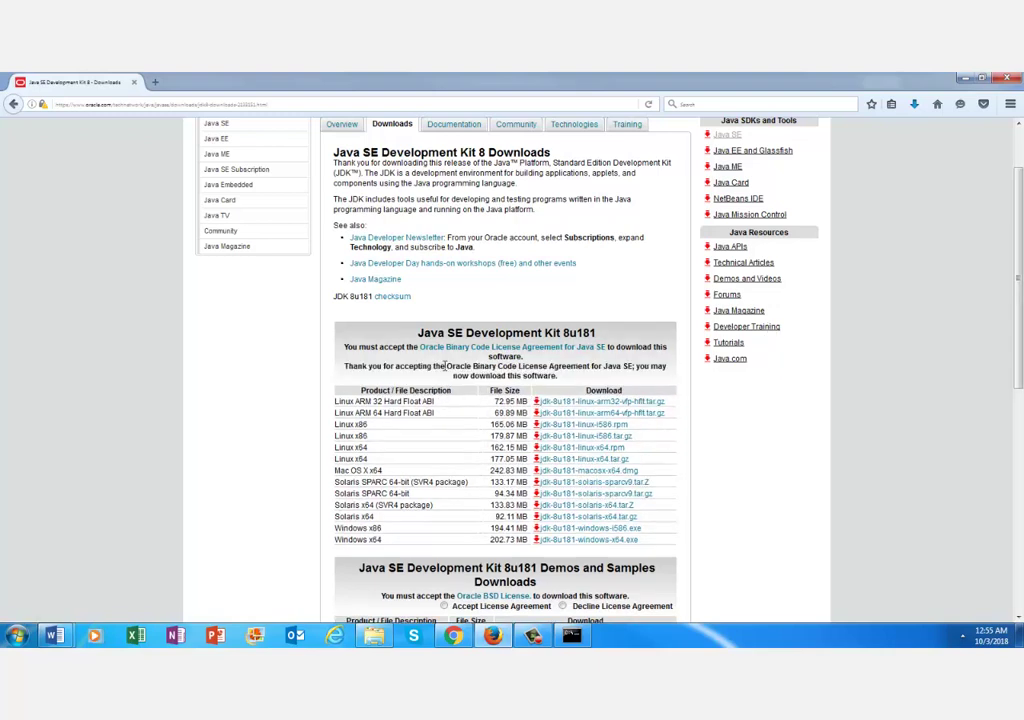
pyautogui.click(567, 540)
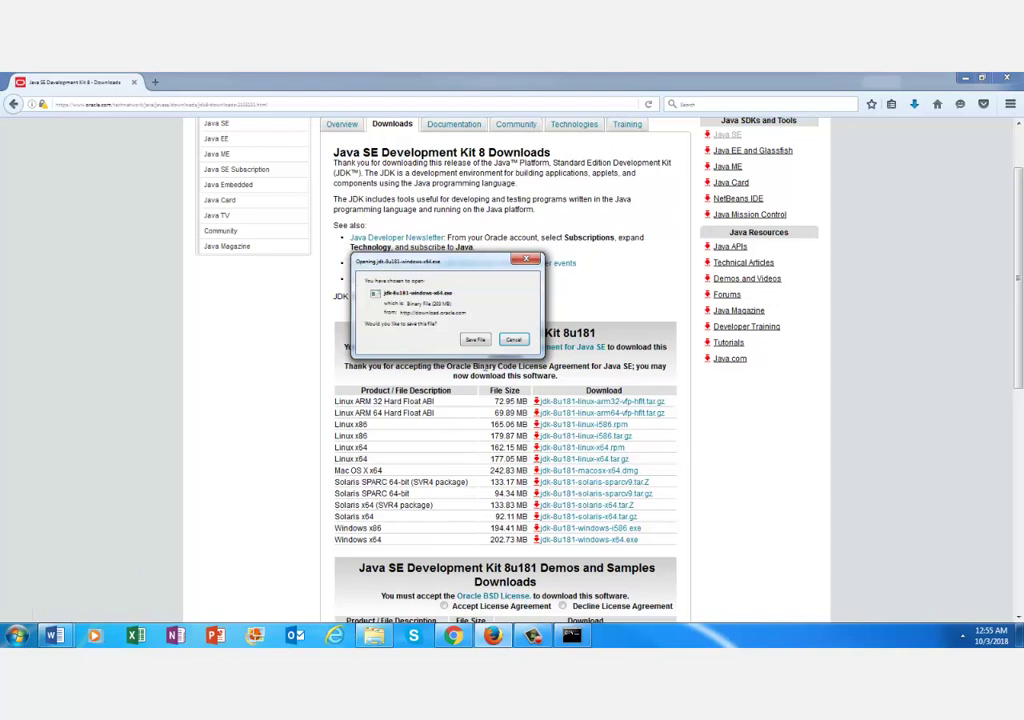
pyautogui.click(477, 341)
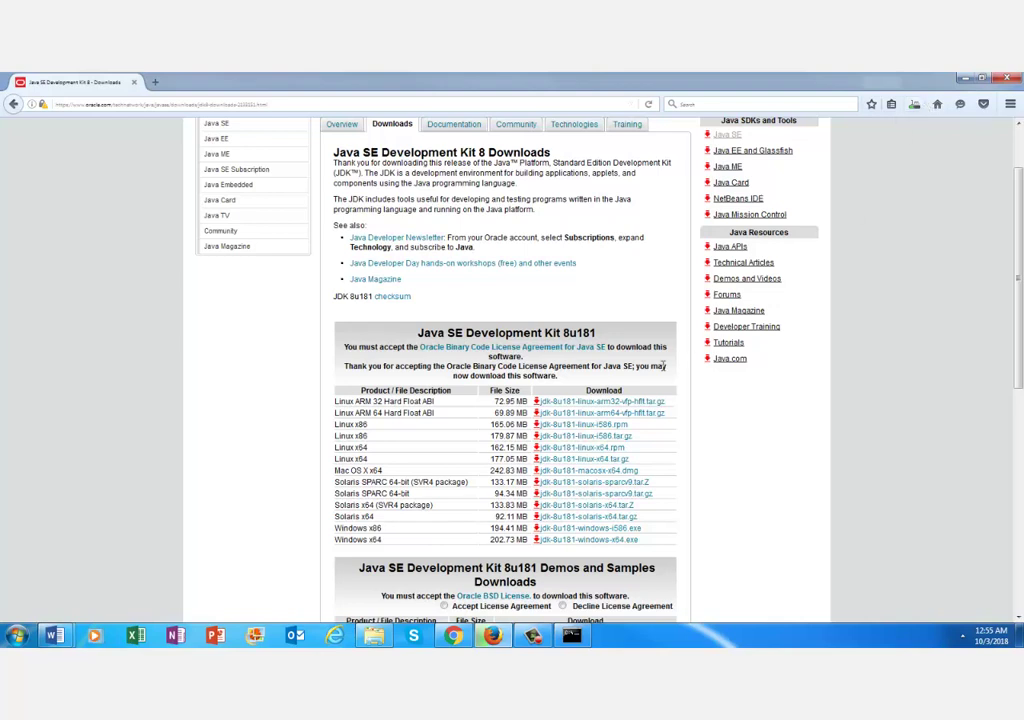
# Switch to Windows Explorer and show the Downloads folder containing the JDK installer
pyautogui.click(373, 636)
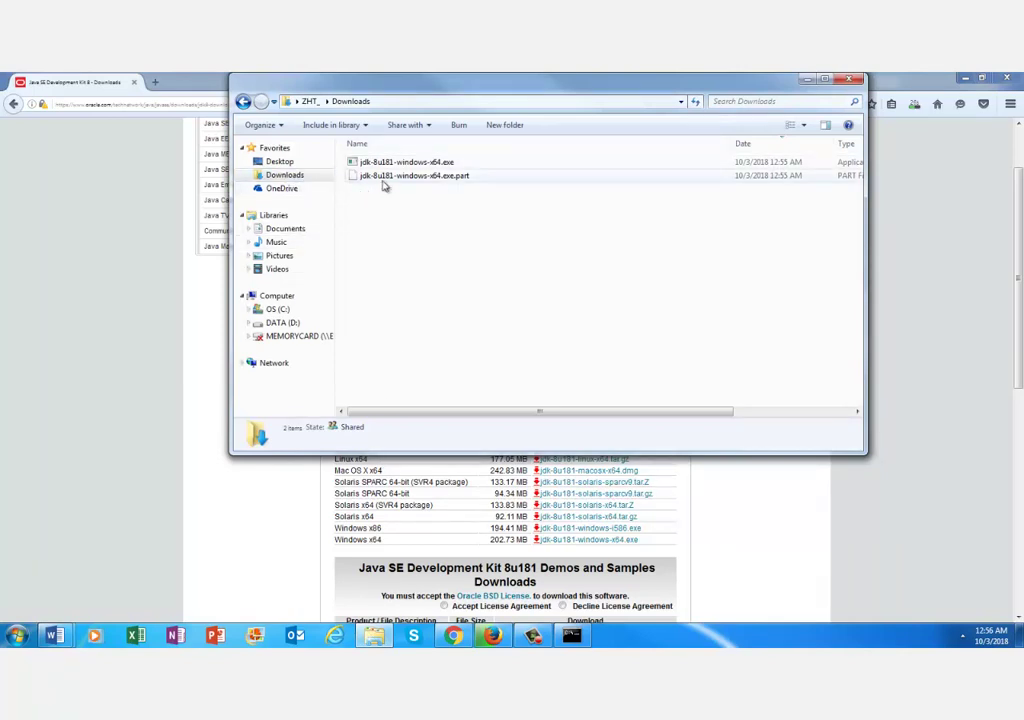
pyautogui.click(277, 296)
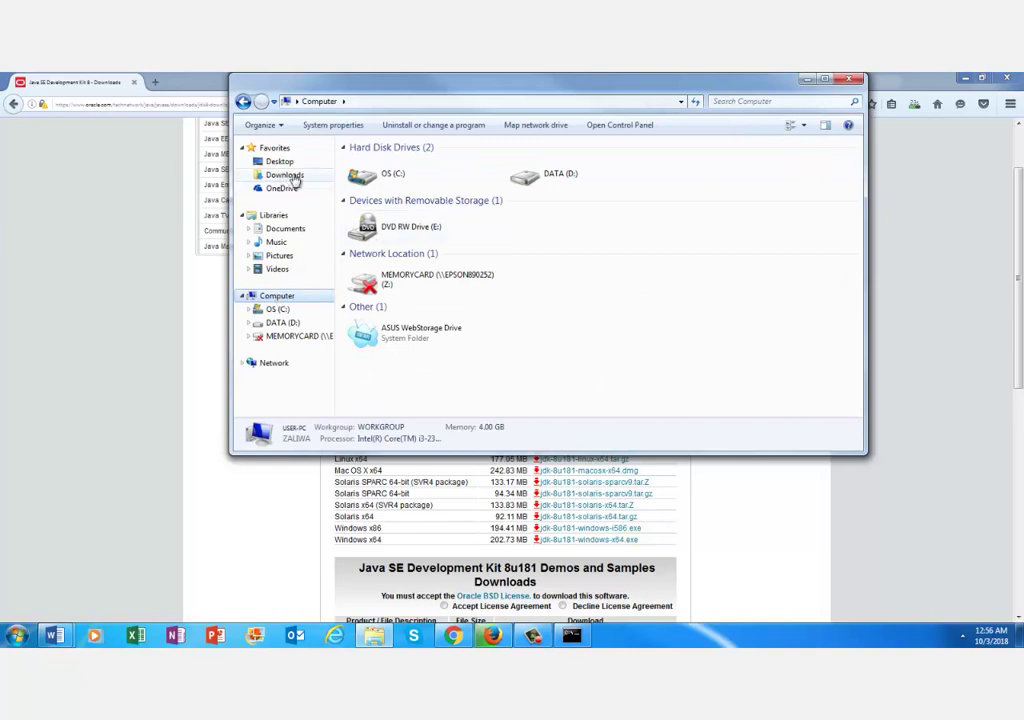
pyautogui.click(277, 298)
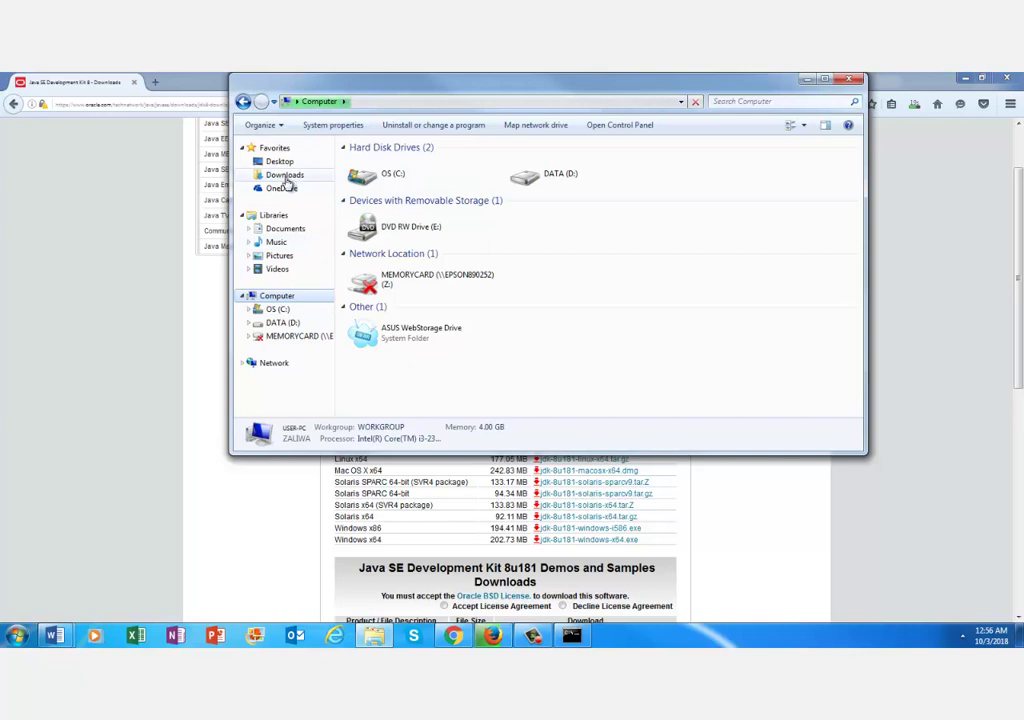
pyautogui.click(284, 176)
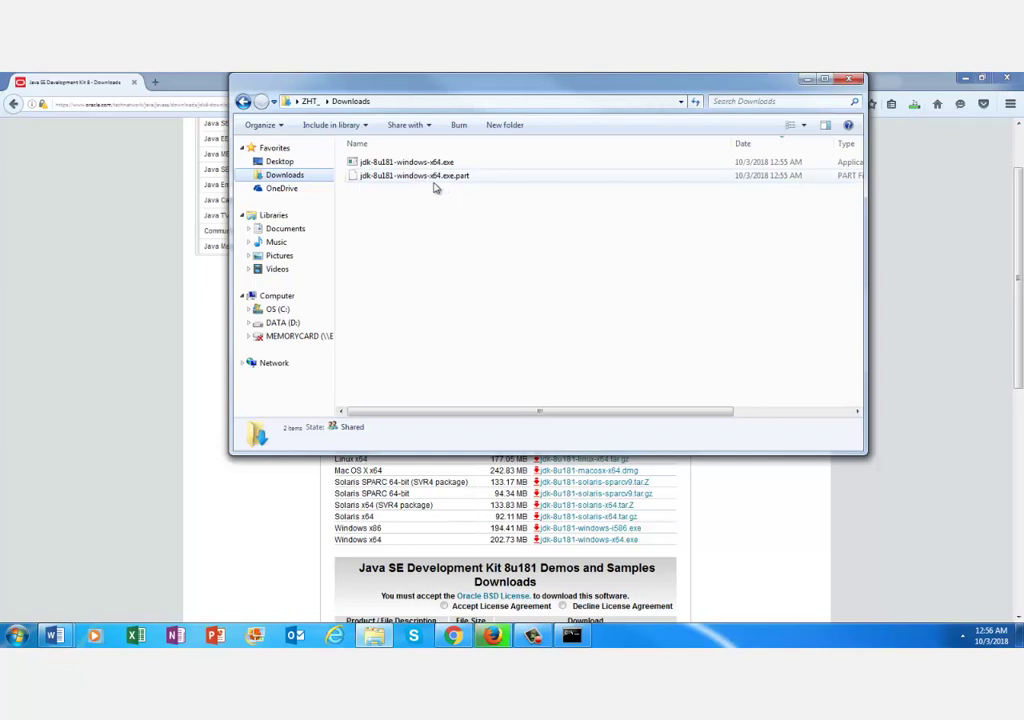
# Run jdk-8u181-windows-x64.exe and start the JDK installation with the default features and install folder
pyautogui.moveTo(425, 182)
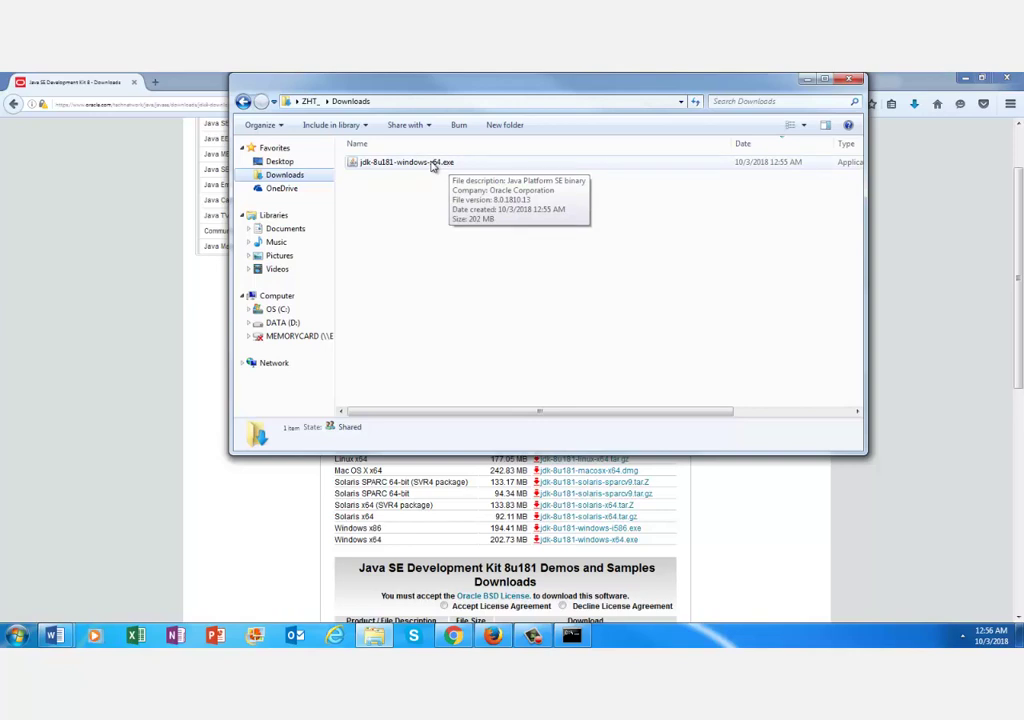
pyautogui.doubleClick(432, 166)
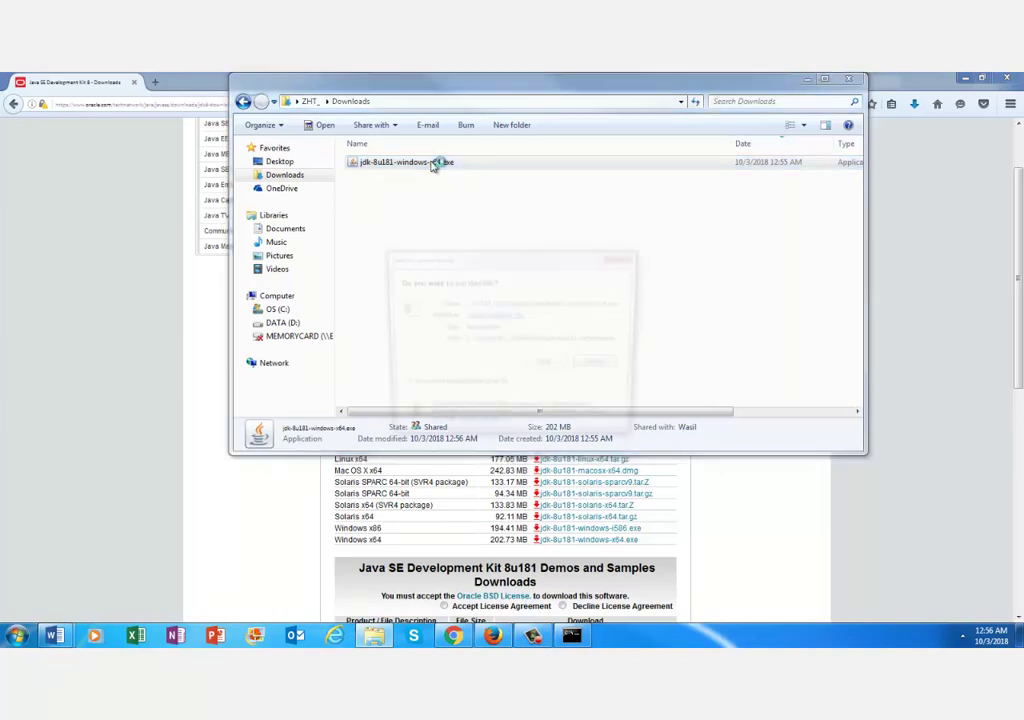
pyautogui.rightClick(432, 166)
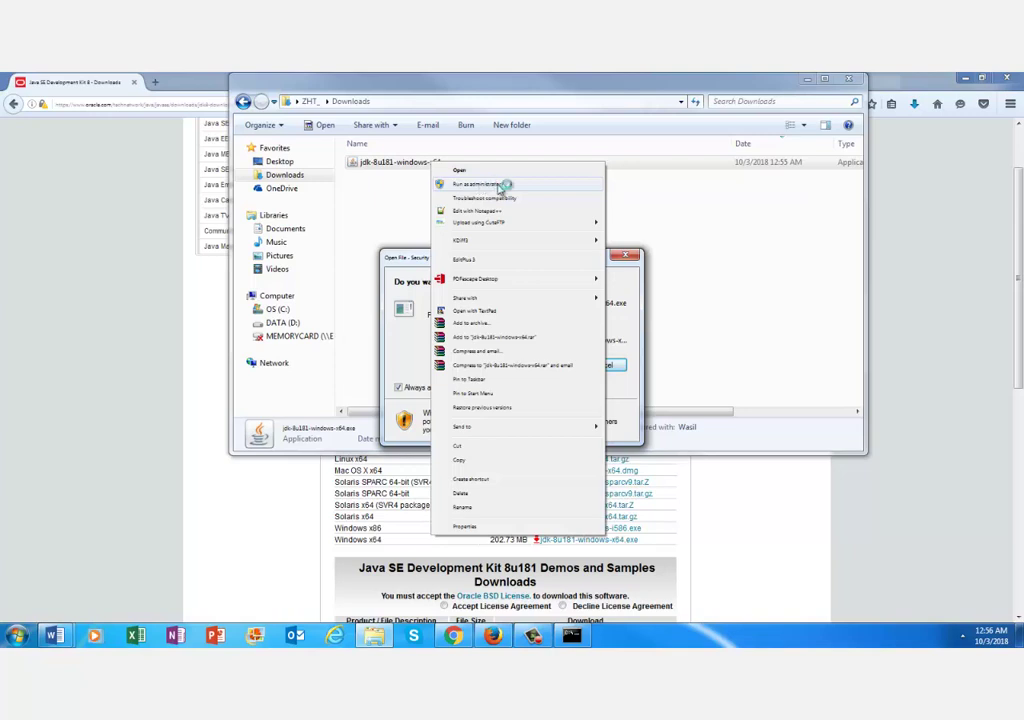
pyautogui.click(486, 339)
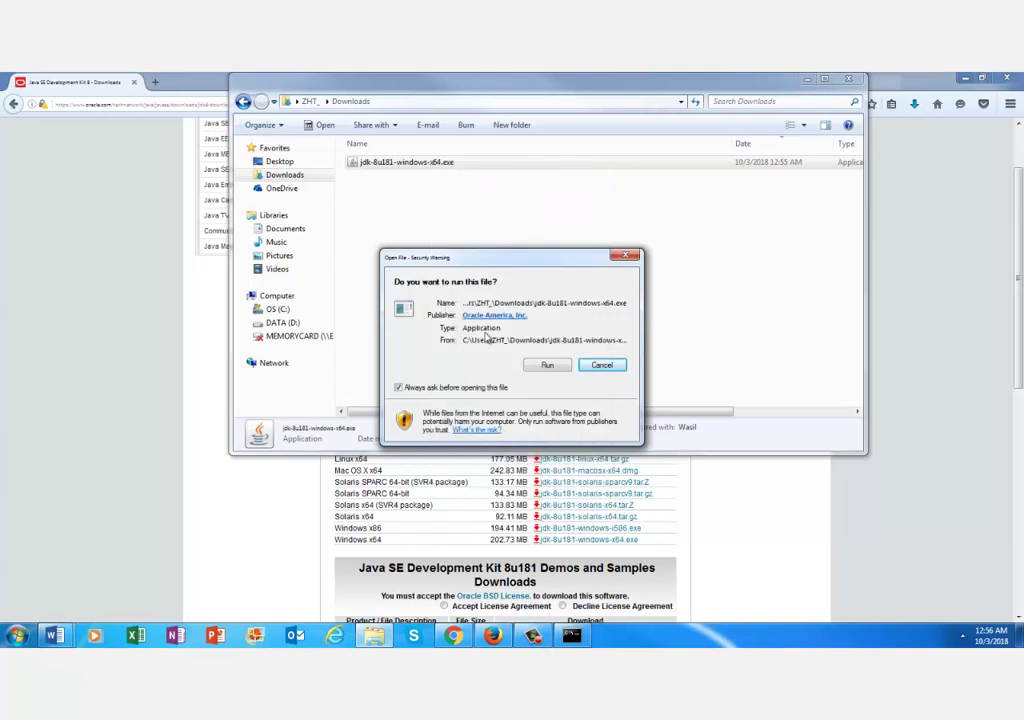
pyautogui.click(547, 365)
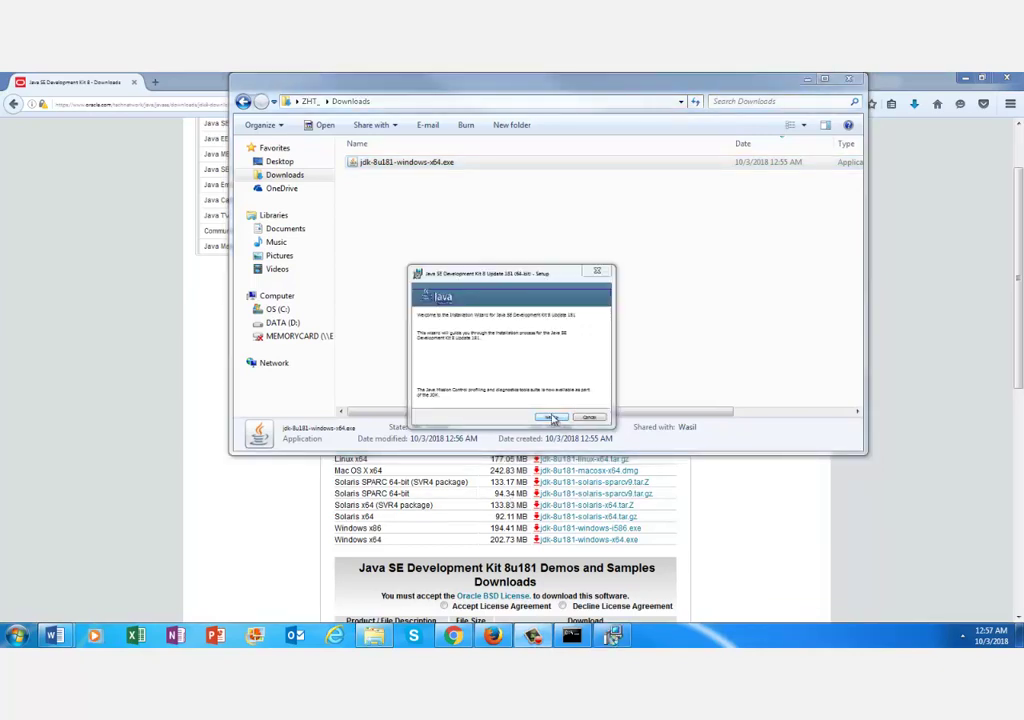
pyautogui.click(552, 418)
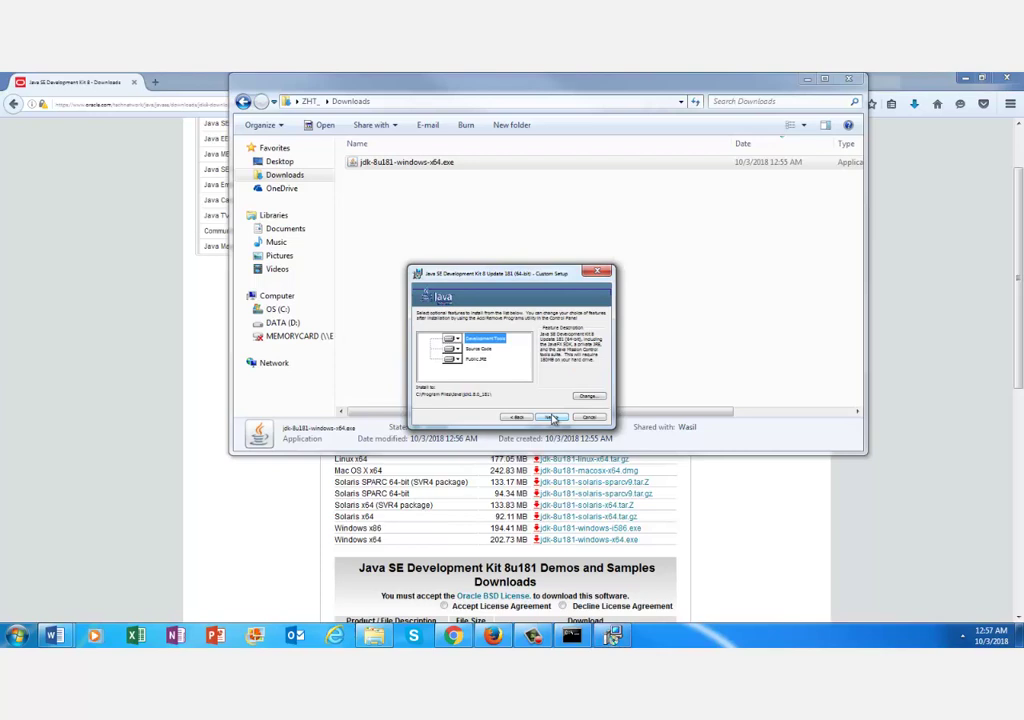
pyautogui.click(552, 418)
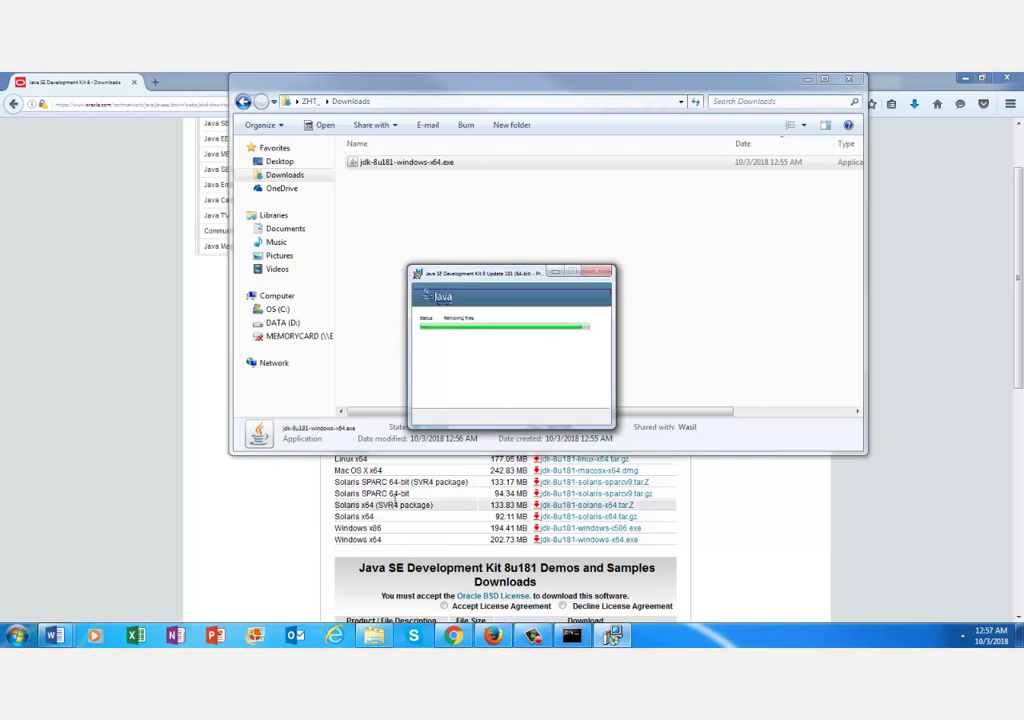
# Change the resolution of display 1 (Mobile PC Display) to 1280 × 720 in the Windows display settings
pyautogui.click(18, 636)
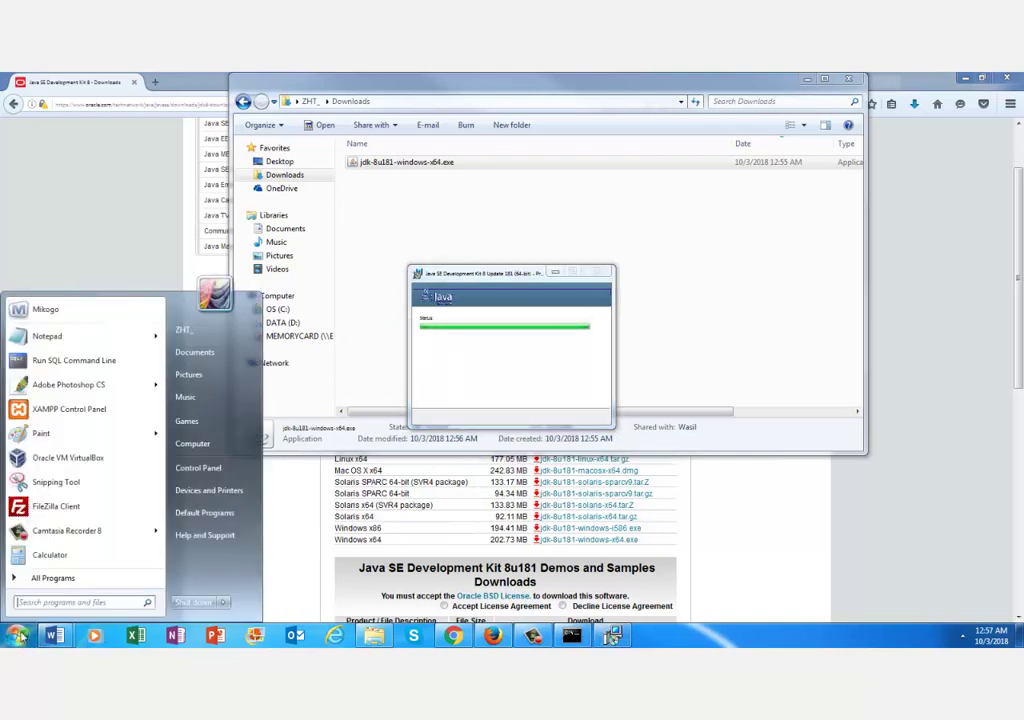
pyautogui.click(226, 473)
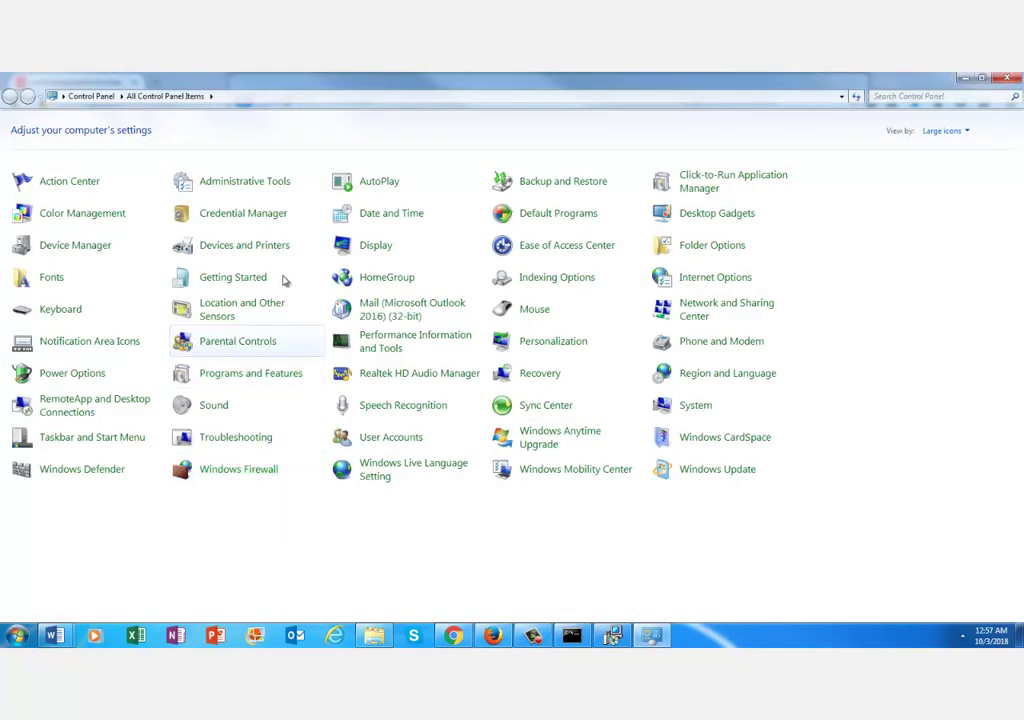
pyautogui.click(286, 256)
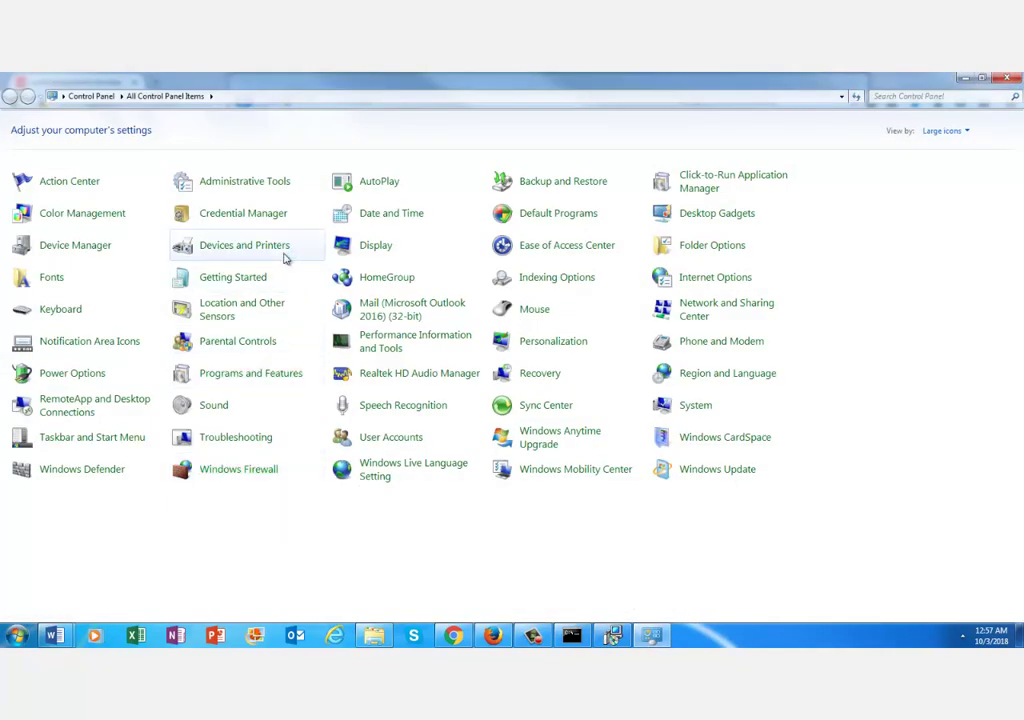
pyautogui.click(367, 249)
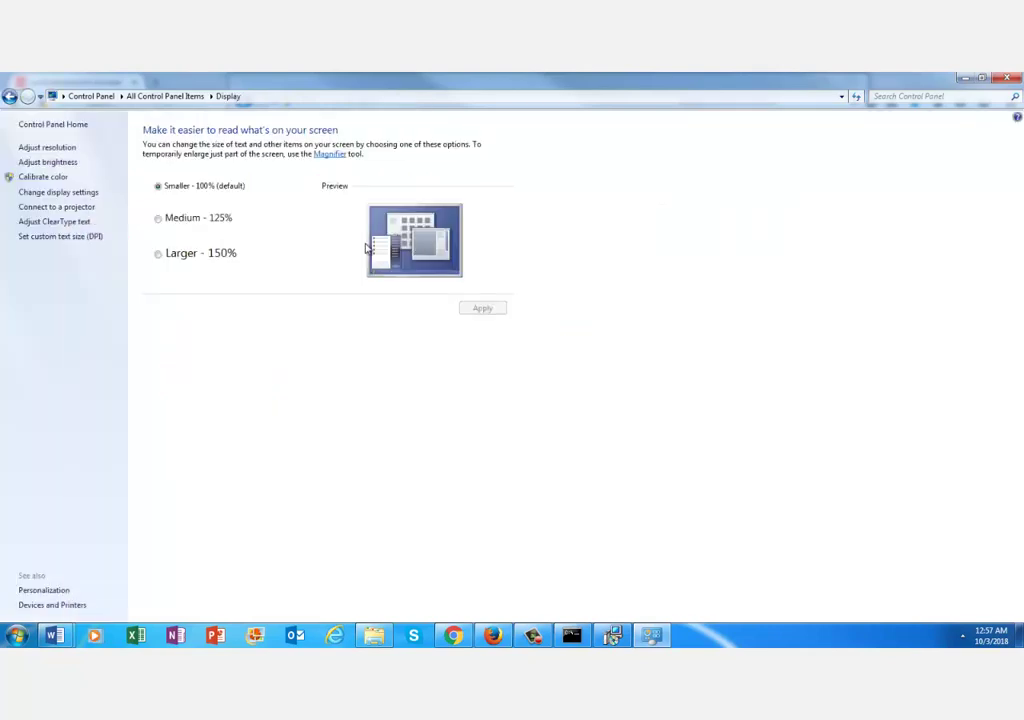
pyautogui.click(60, 193)
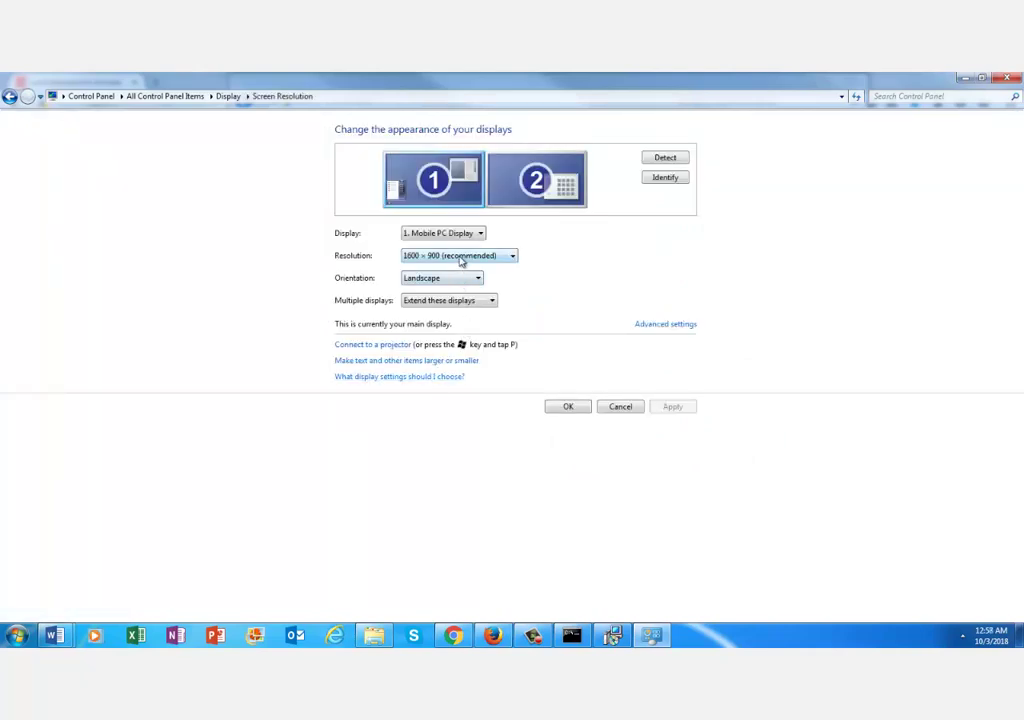
pyautogui.click(462, 257)
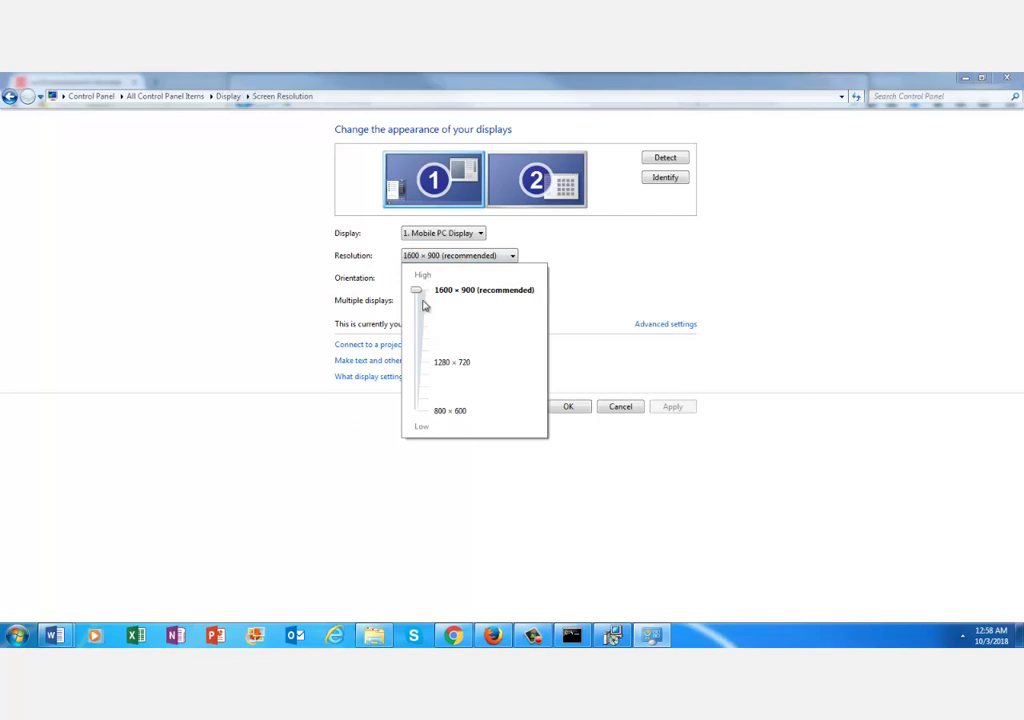
pyautogui.moveTo(418, 291); pyautogui.dragTo(420, 362)
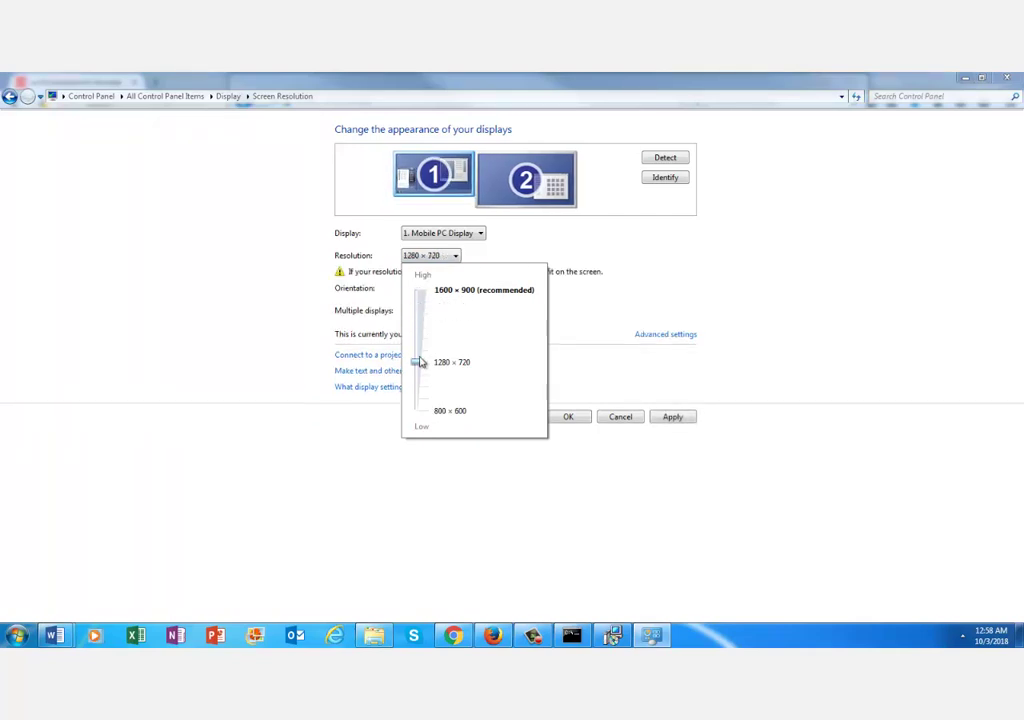
pyautogui.click(665, 418)
pyautogui.click(667, 418)
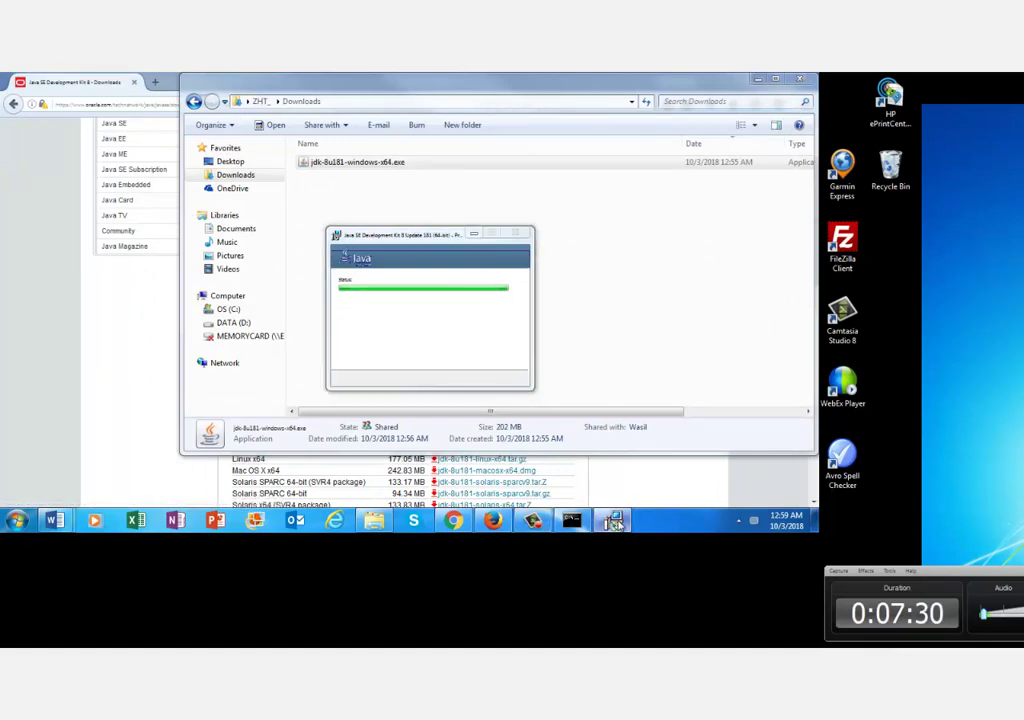
# Return to the Java setup, install the JRE to the default folder C:\Program Files\Java\jre1.8.0_181, and finish the JDK installation
pyautogui.click(614, 516)
pyautogui.click(616, 519)
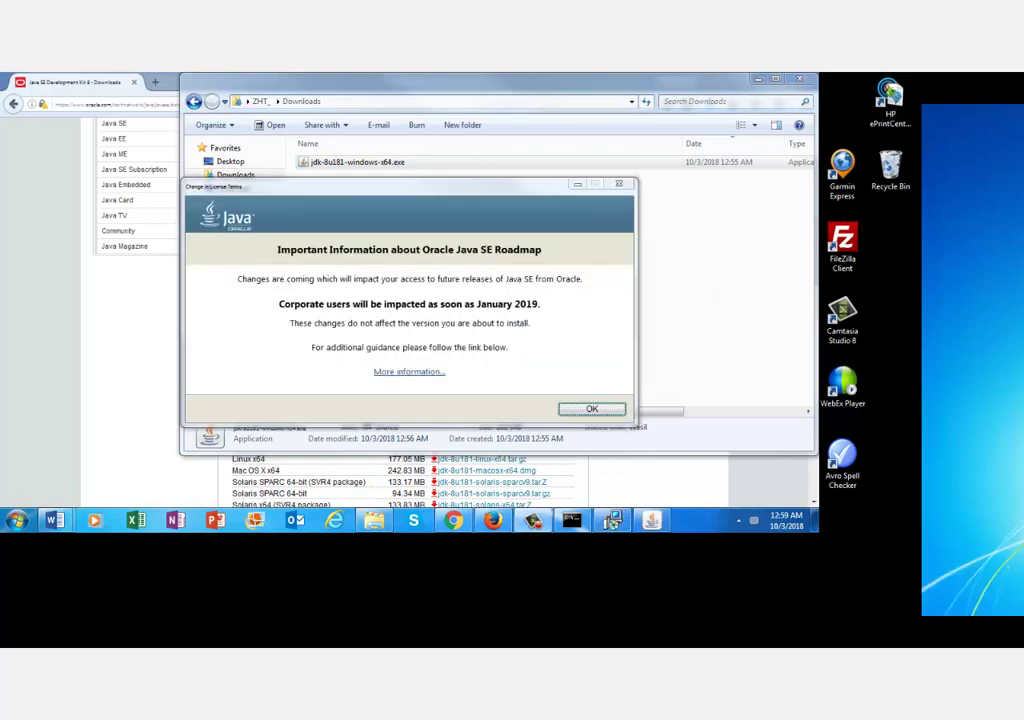
pyautogui.click(592, 410)
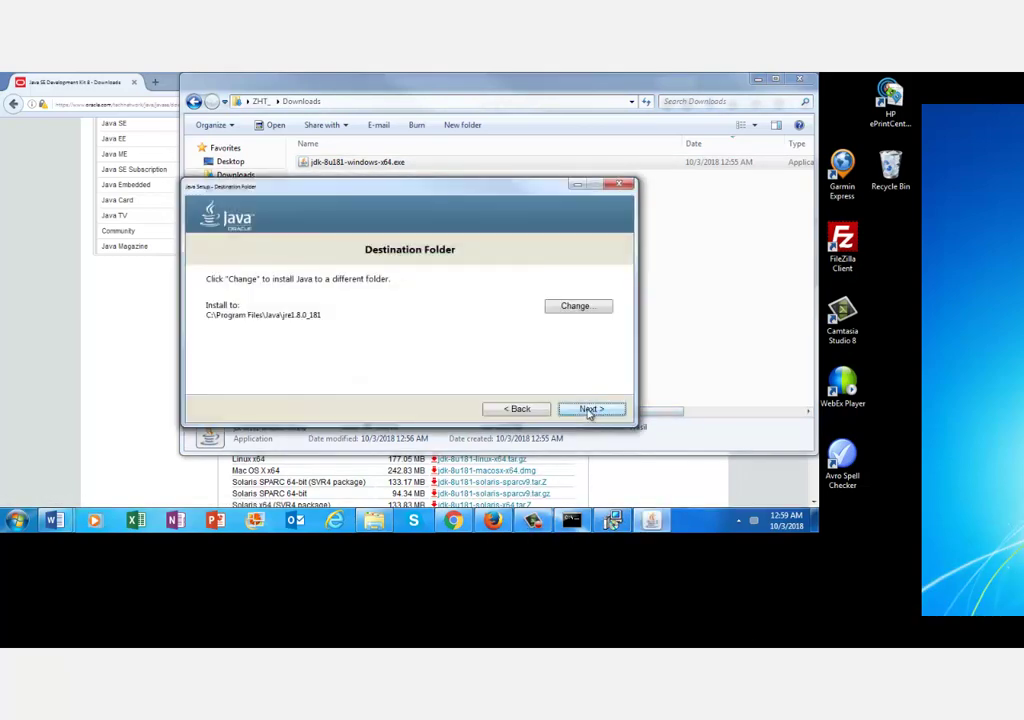
pyautogui.click(590, 410)
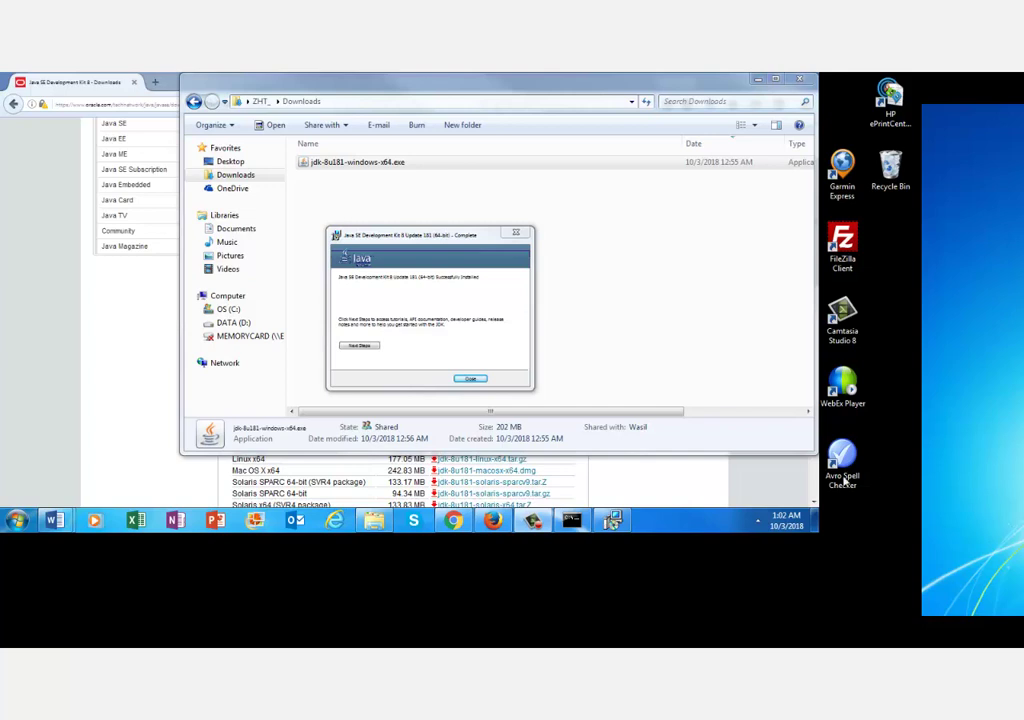
pyautogui.click(470, 380)
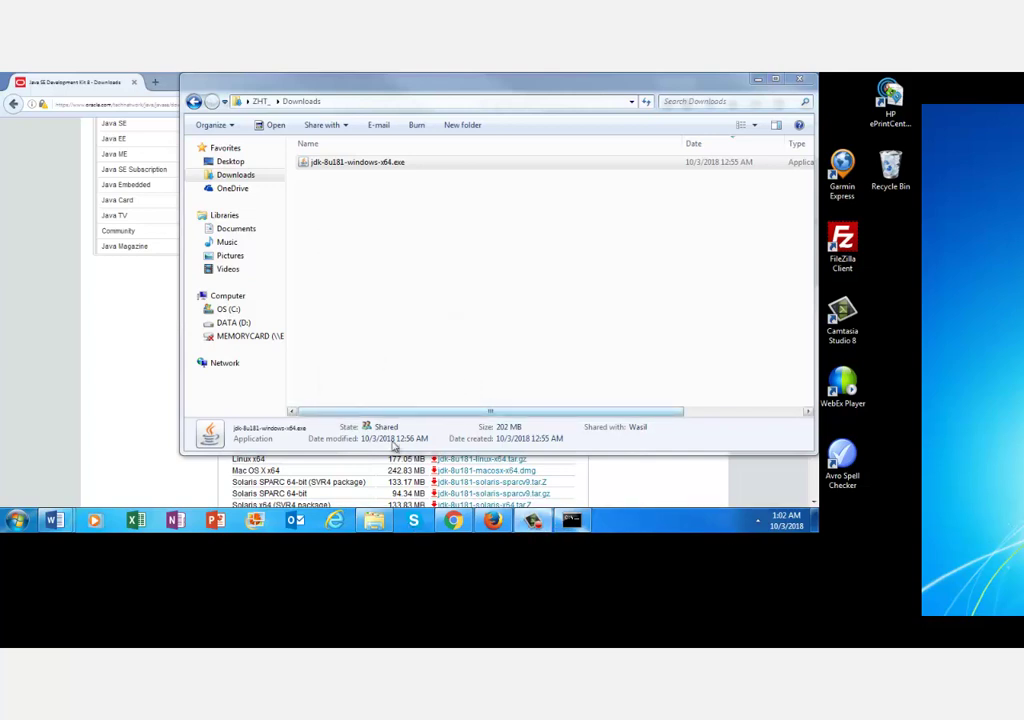
# Close the existing Command Prompt window and open a new one by searching Windows for cmd
pyautogui.click(571, 521)
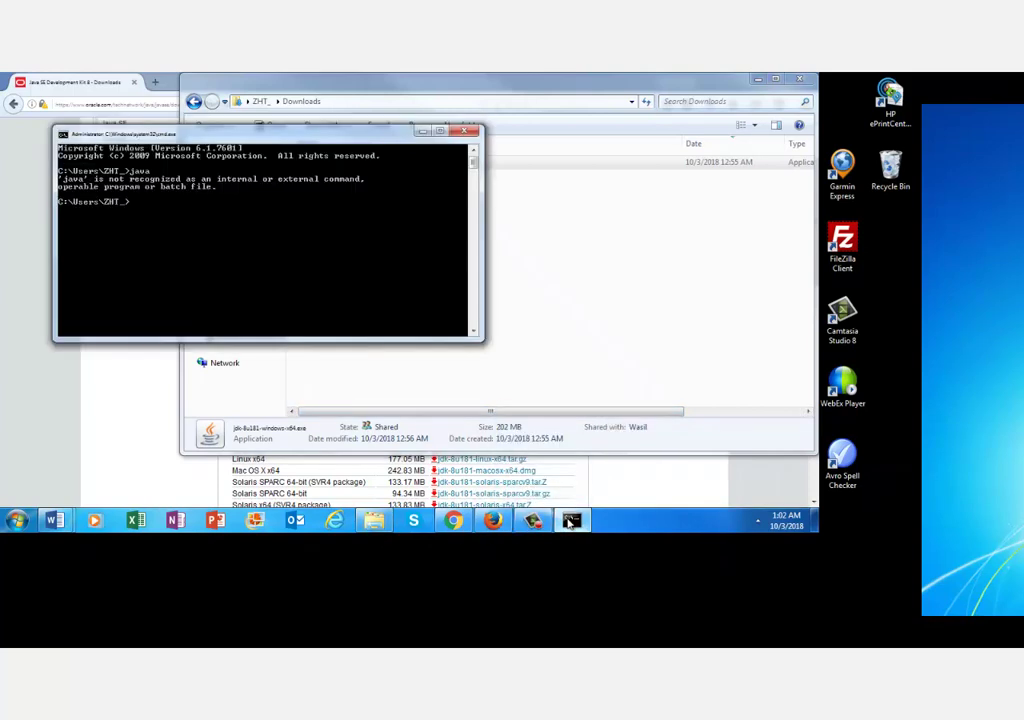
pyautogui.click(466, 132)
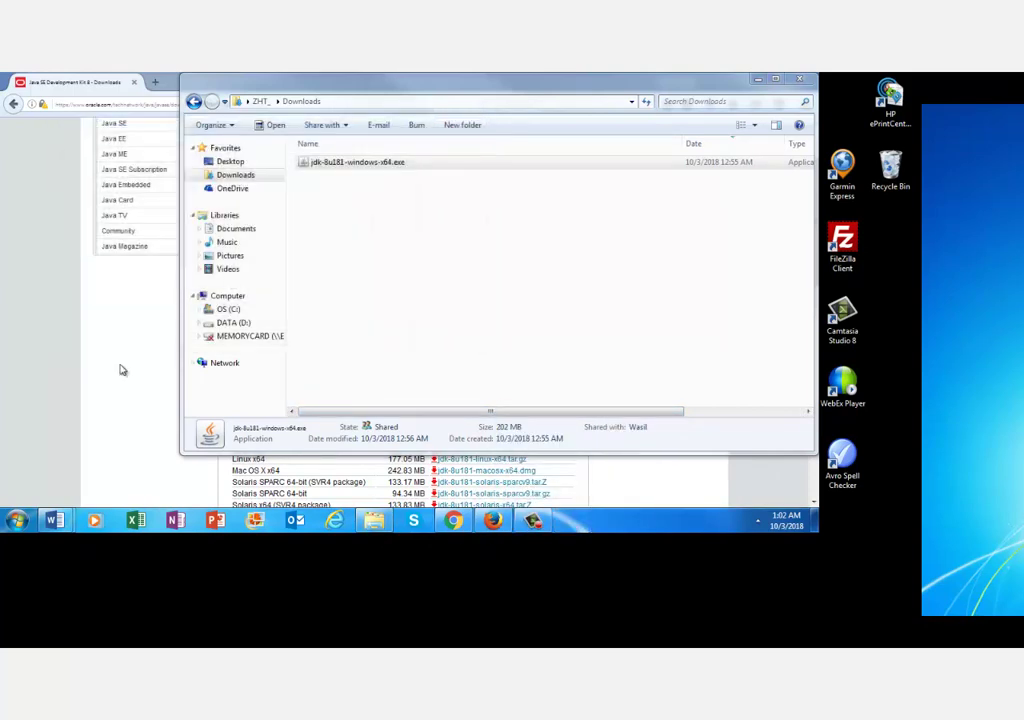
pyautogui.click(17, 521)
pyautogui.click(49, 484)
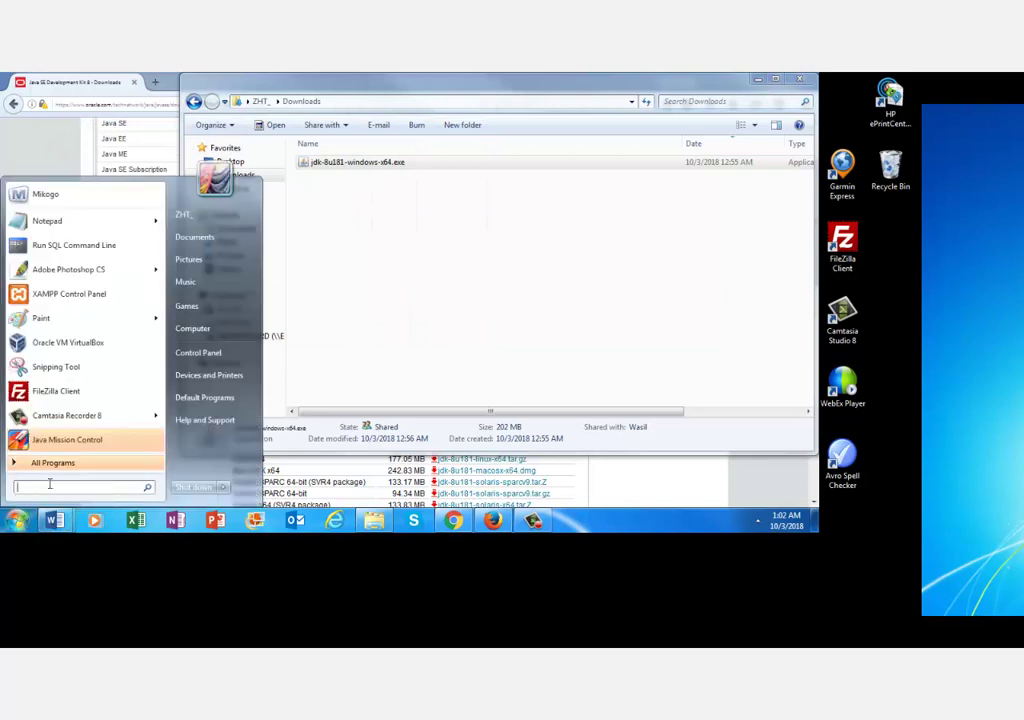
pyautogui.write('cmd')
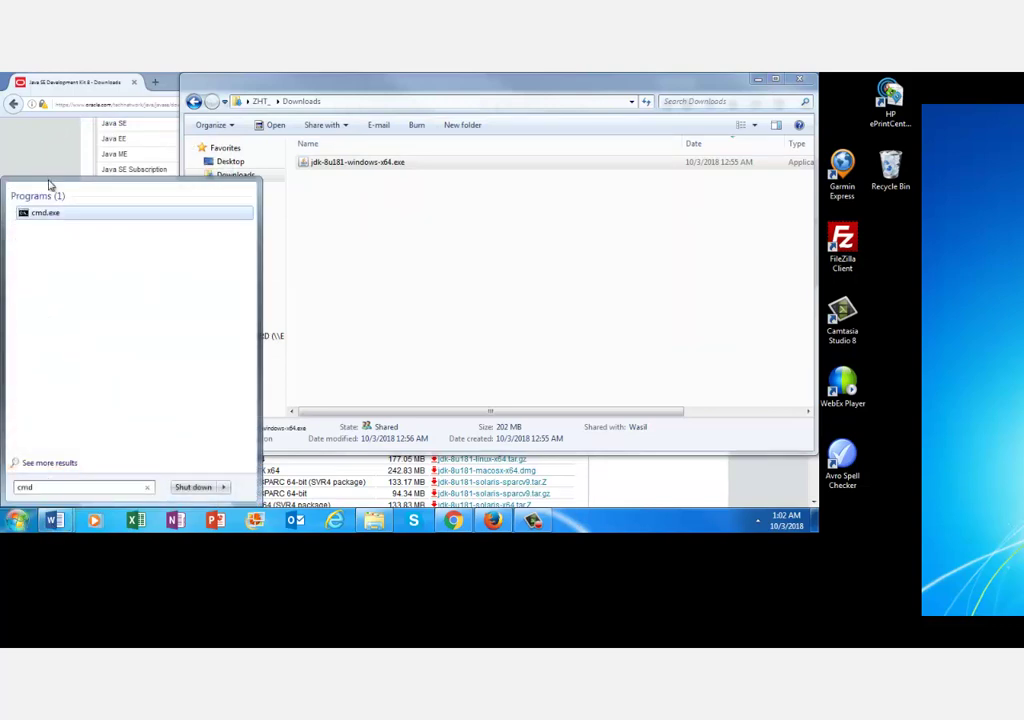
pyautogui.click(48, 213)
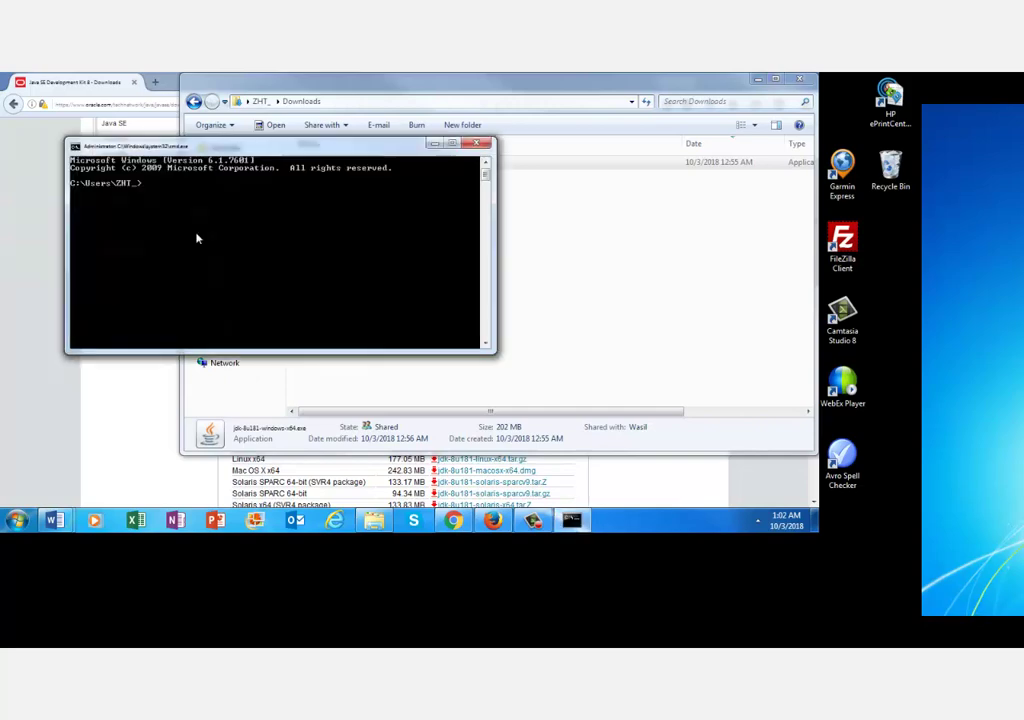
# Test the Java installation by running the java command, review its usage output, and close the Command Prompt
pyautogui.write('java')
pyautogui.press('Return')
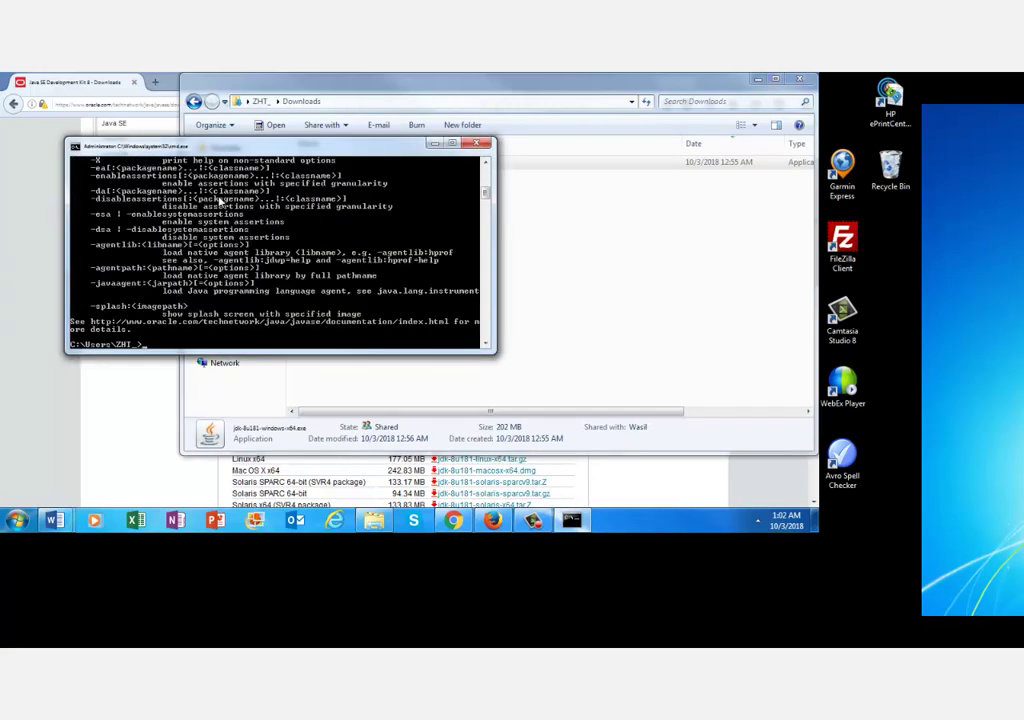
pyautogui.scroll(6, 486, 180)
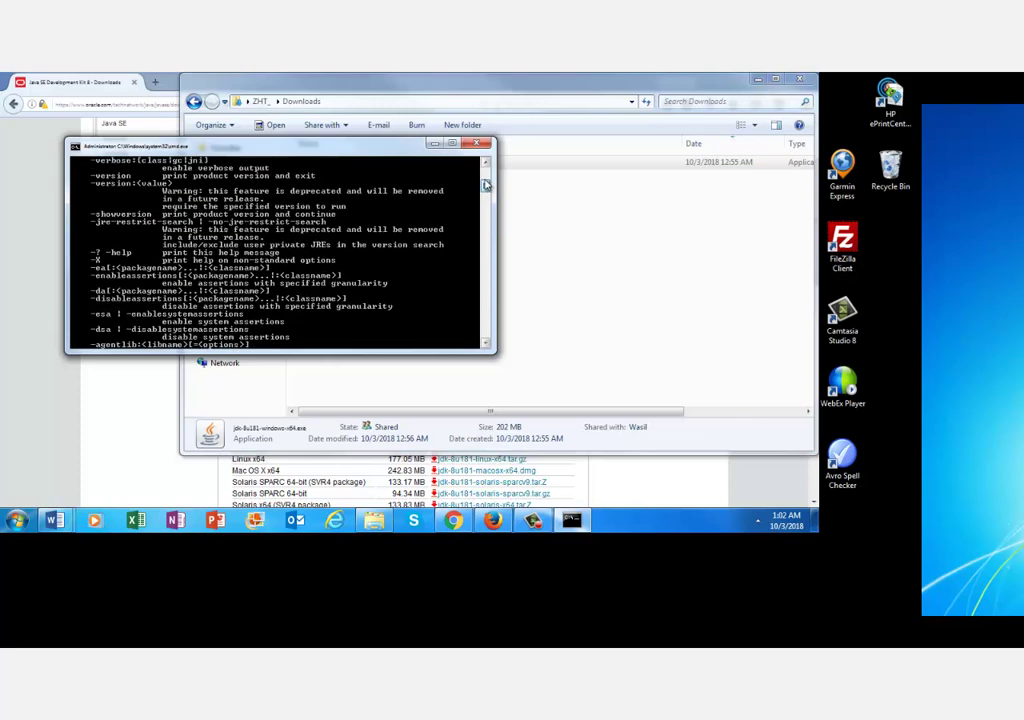
pyautogui.scroll(5, 486, 180)
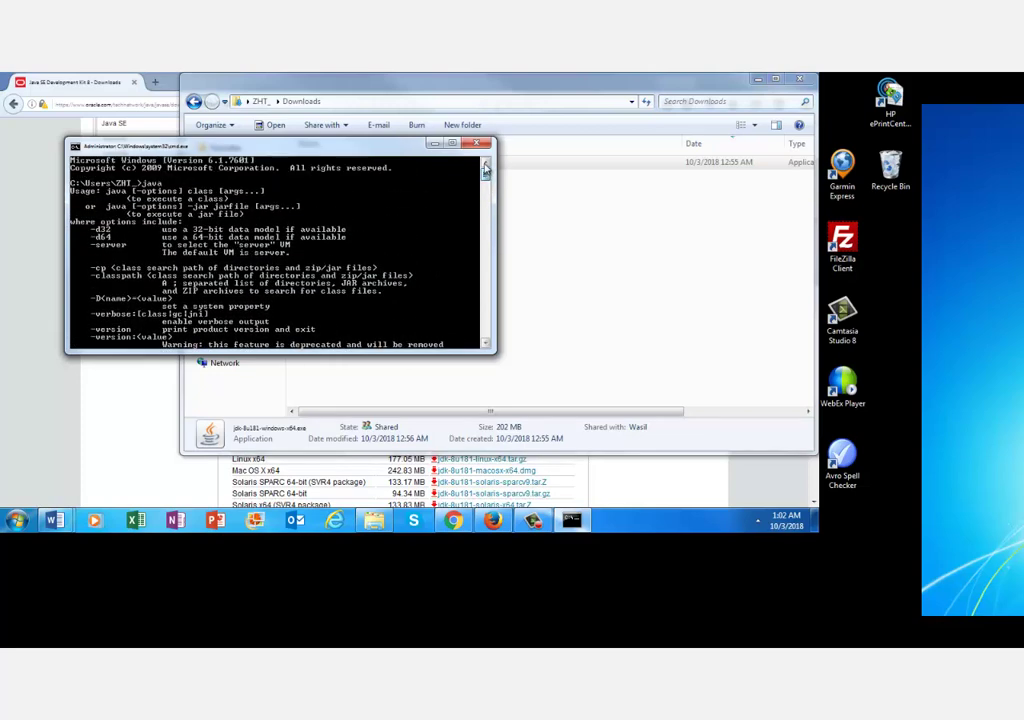
pyautogui.moveTo(486, 178)
pyautogui.mouseDown()
pyautogui.moveTo(487, 228)
pyautogui.moveTo(486, 180)
pyautogui.mouseUp()
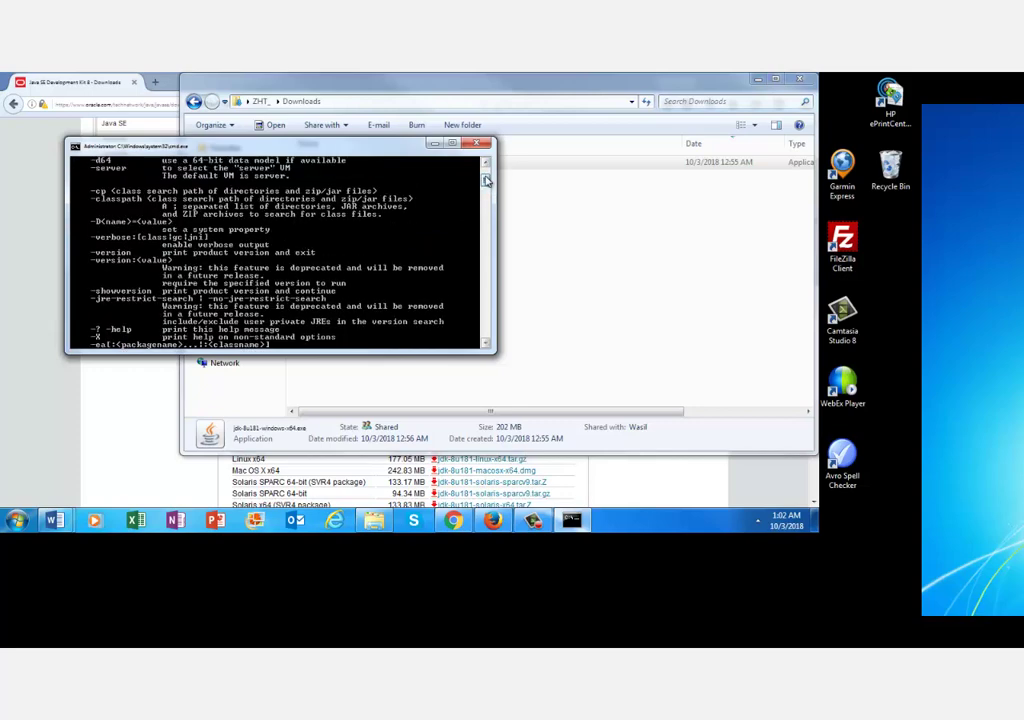
pyautogui.click(477, 144)
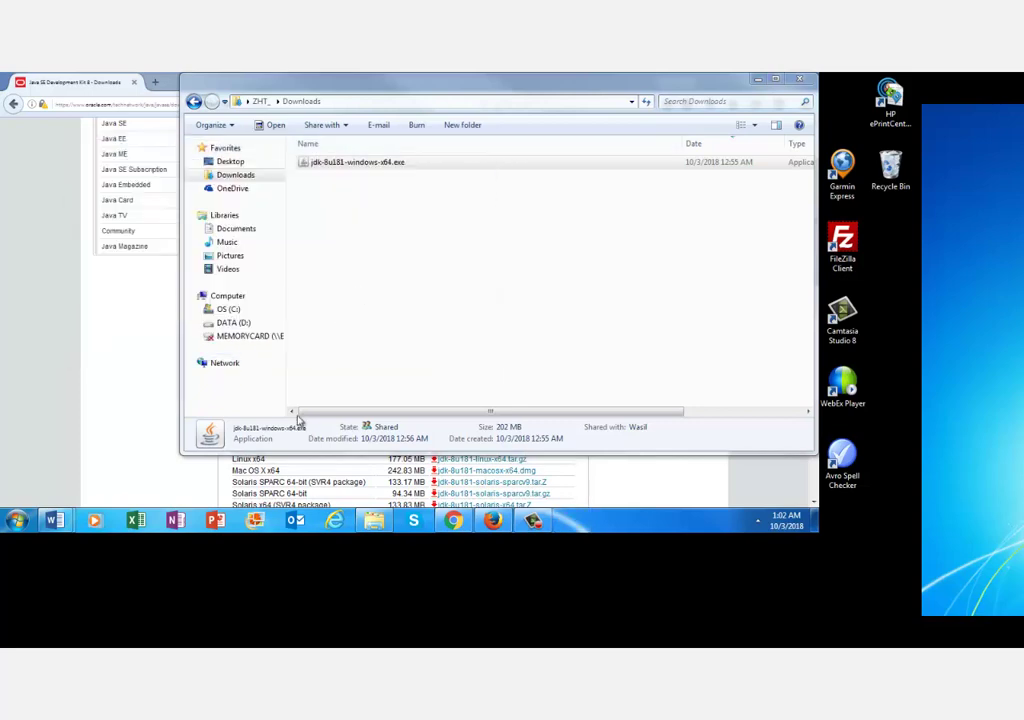
pyautogui.moveTo(58, 522)
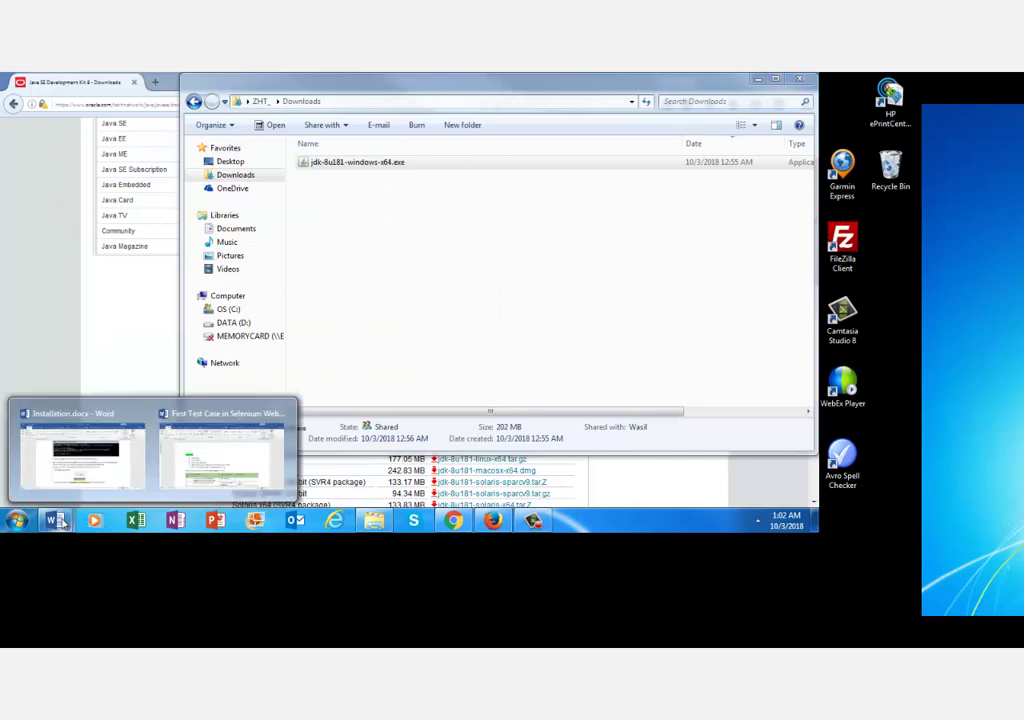
pyautogui.click(88, 458)
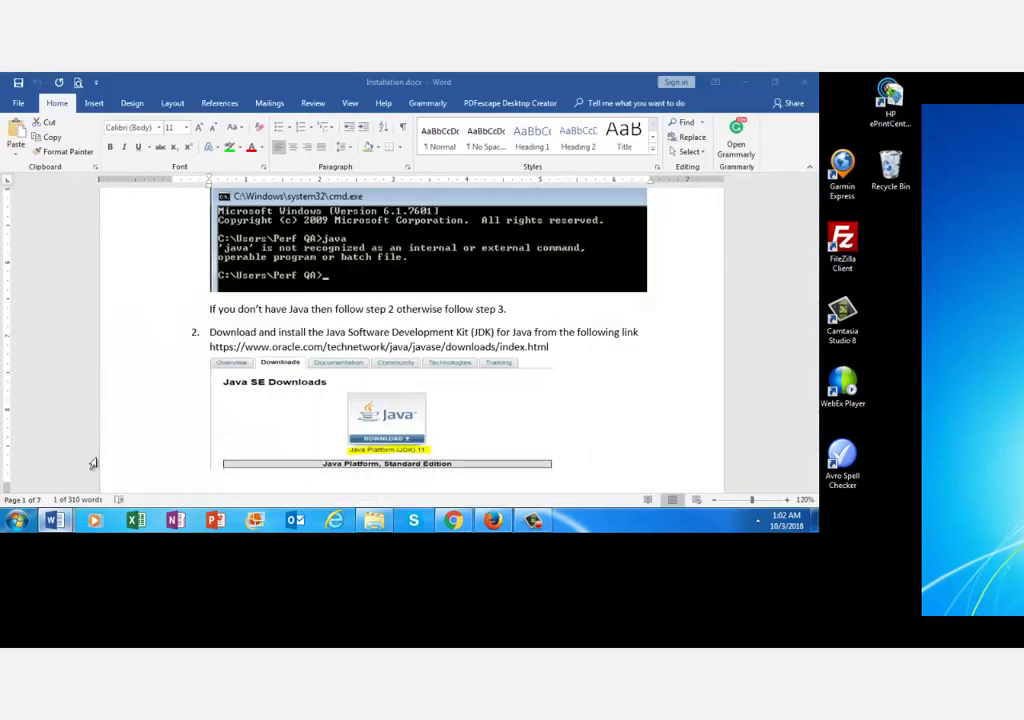
pyautogui.click(640, 382)
pyautogui.scroll(-5, 641, 382)
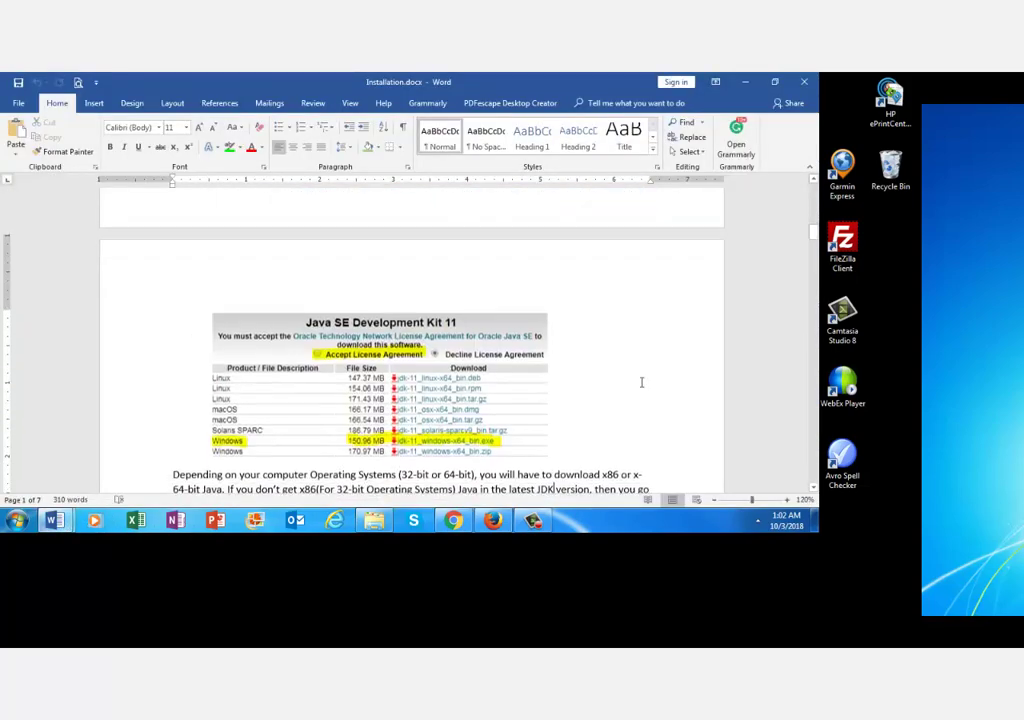
pyautogui.scroll(-1, 642, 382)
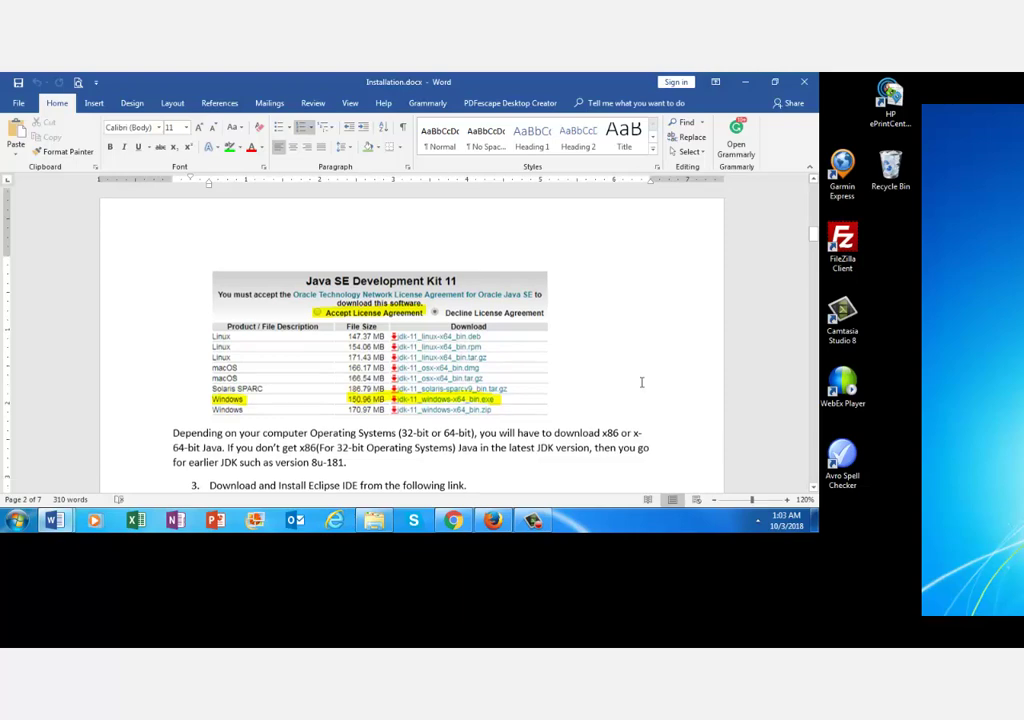
pyautogui.scroll(-5, 642, 382)
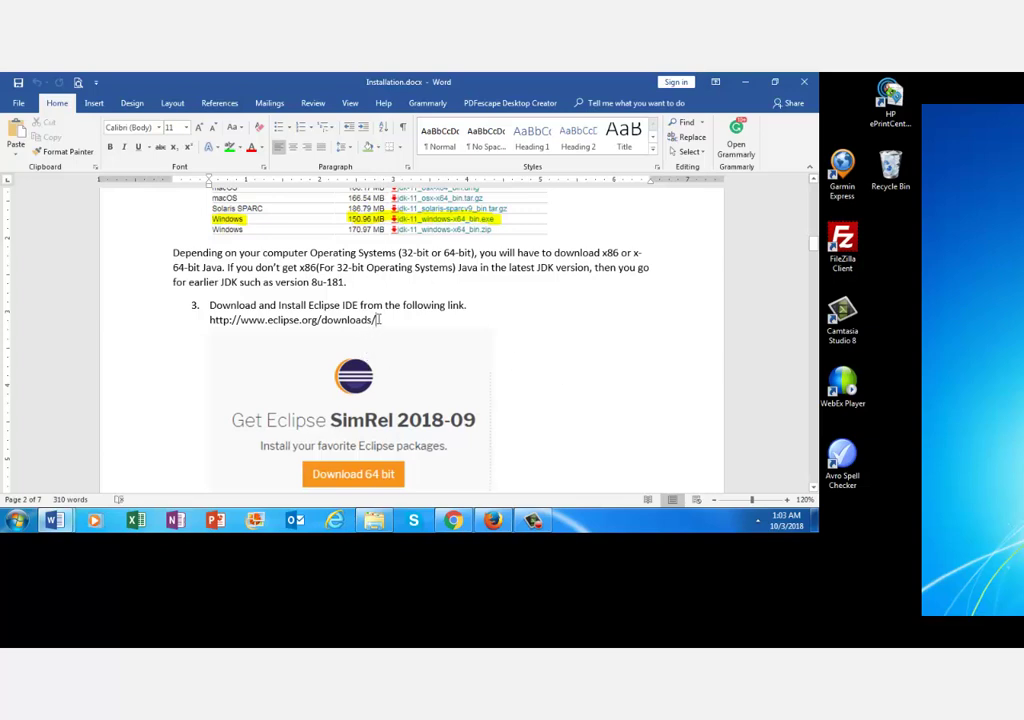
pyautogui.moveTo(379, 320); pyautogui.dragTo(211, 321)
pyautogui.hotkey('ctrl', 'c')
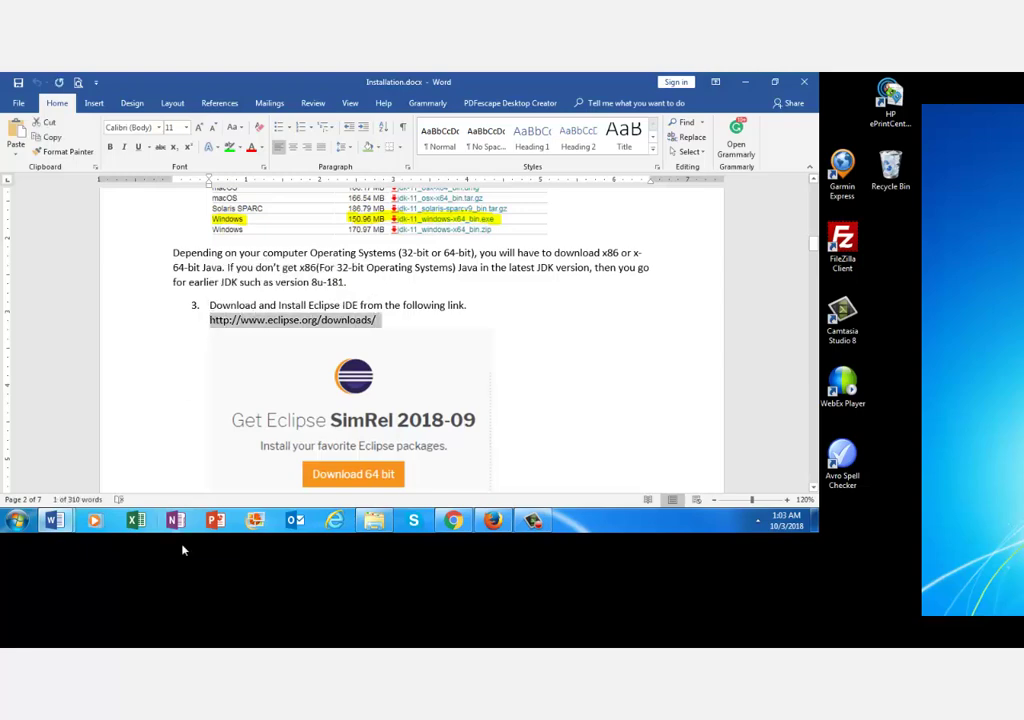
pyautogui.click(453, 520)
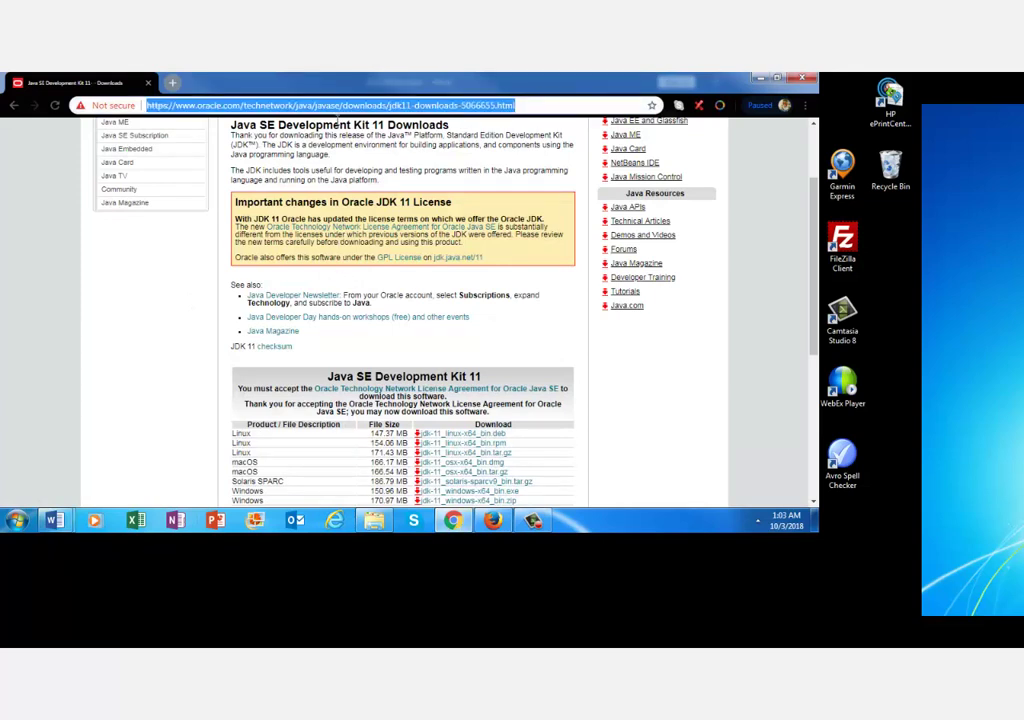
pyautogui.hotkey('ctrl', 'v')
pyautogui.press('Return')
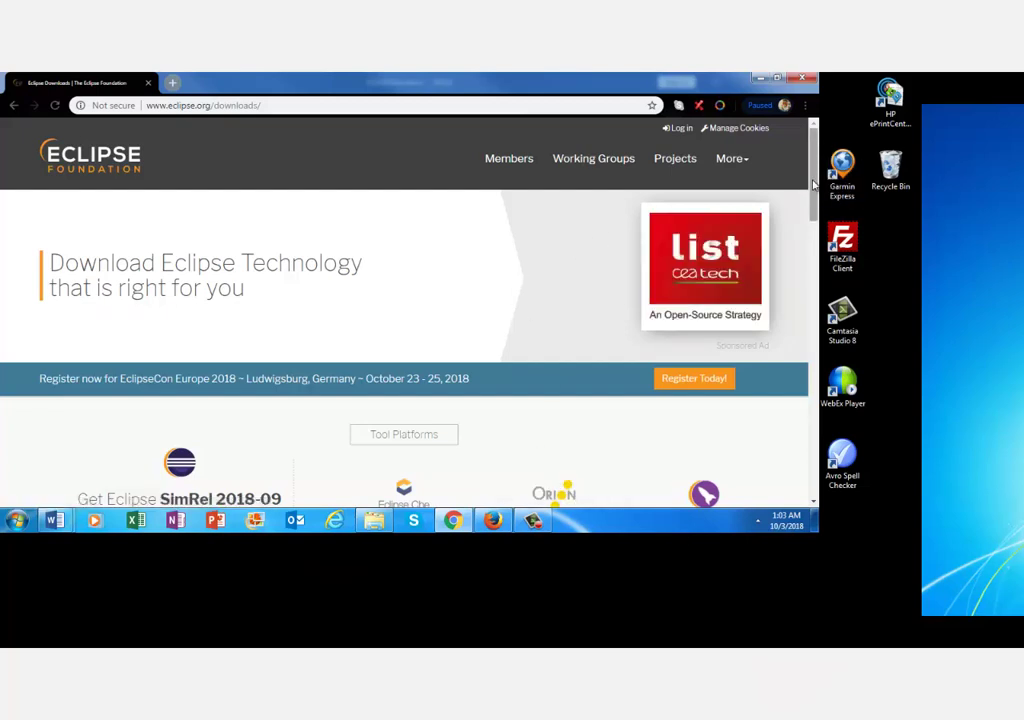
# Request the 64-bit Eclipse SimRel 2018-09 installer, eclipse-inst-win64.exe, from the suggested download mirror
pyautogui.scroll(-3, 680, 214)
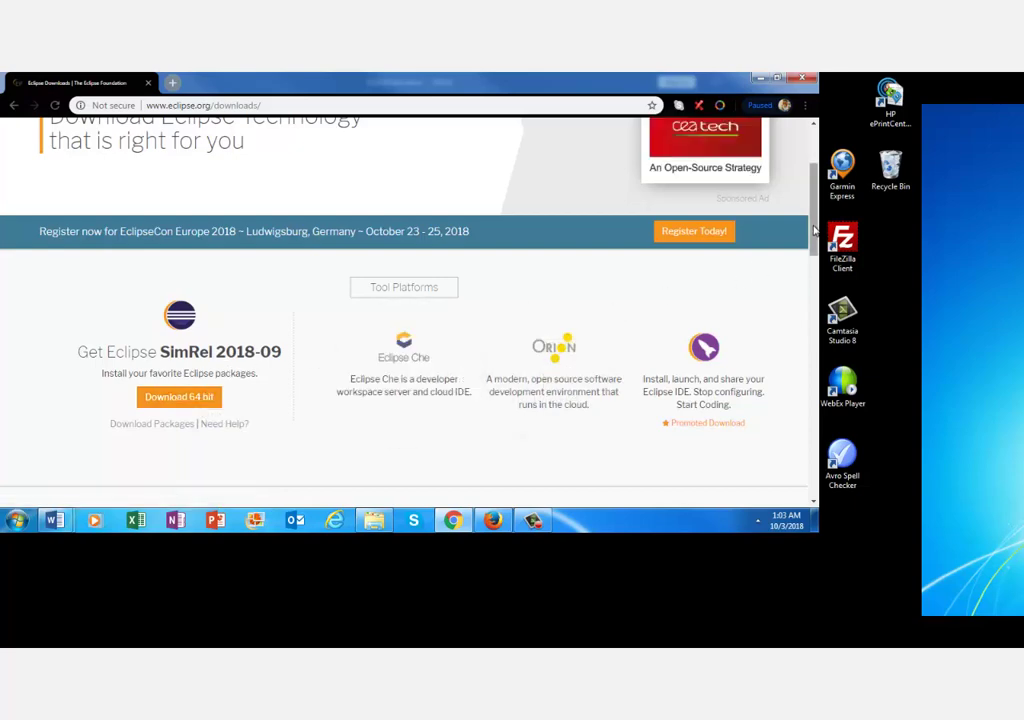
pyautogui.scroll(-4, 815, 235)
pyautogui.scroll(7, 815, 235)
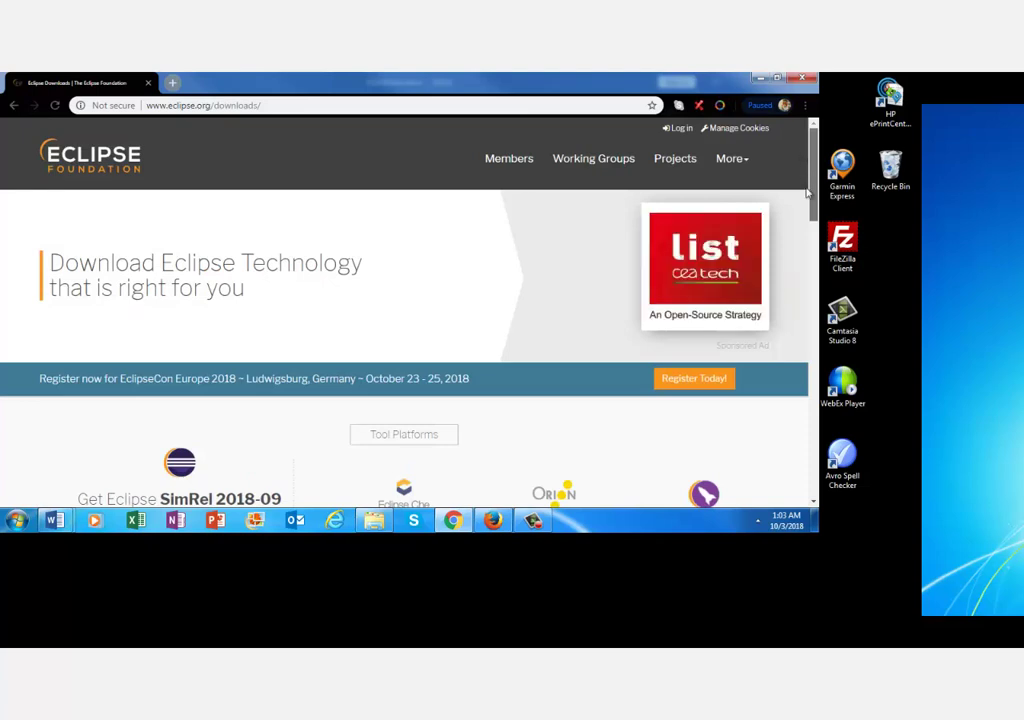
pyautogui.scroll(-1, 815, 215)
pyautogui.scroll(-1, 815, 215)
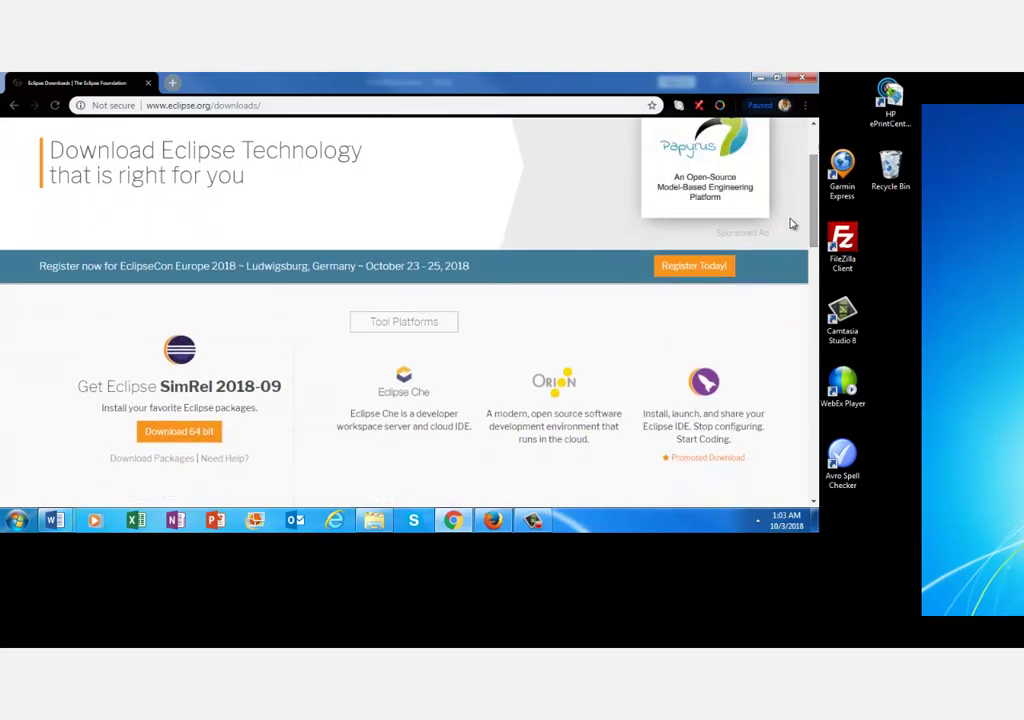
pyautogui.click(193, 432)
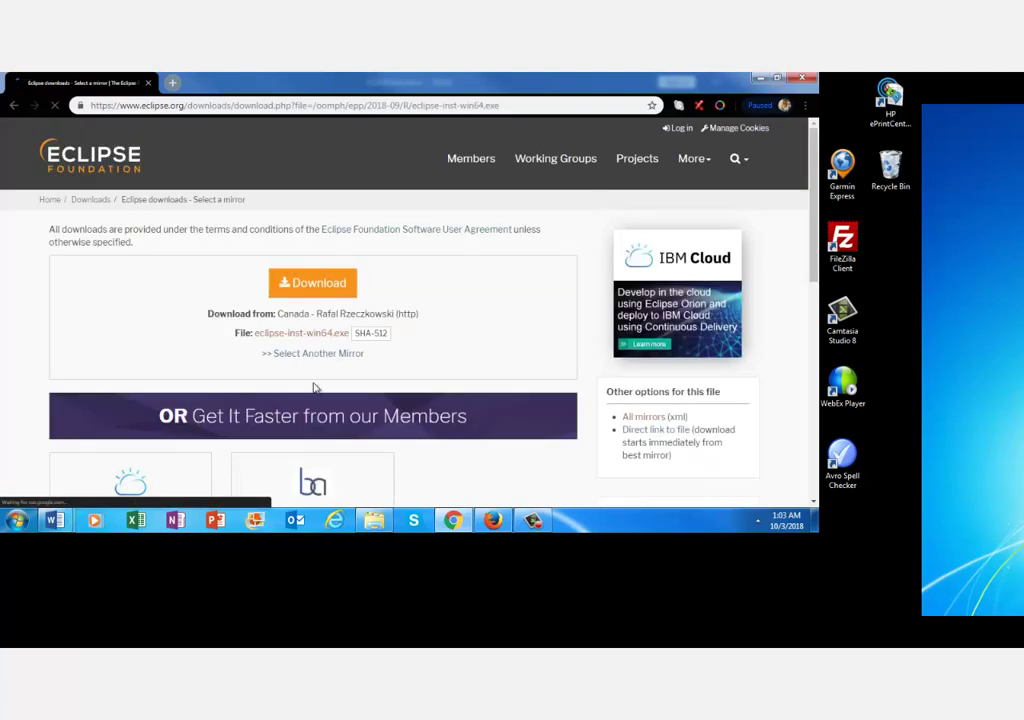
pyautogui.click(337, 285)
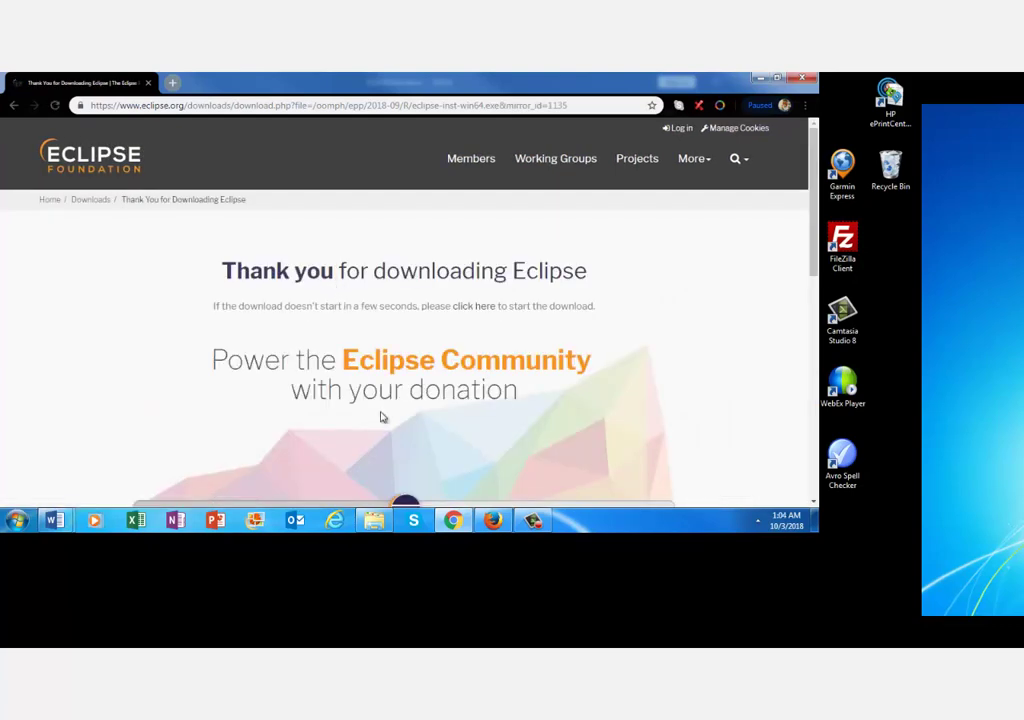
# Try to restart the Eclipse installer download from the thank-you page and check the Downloads folder for the file
pyautogui.click(385, 519)
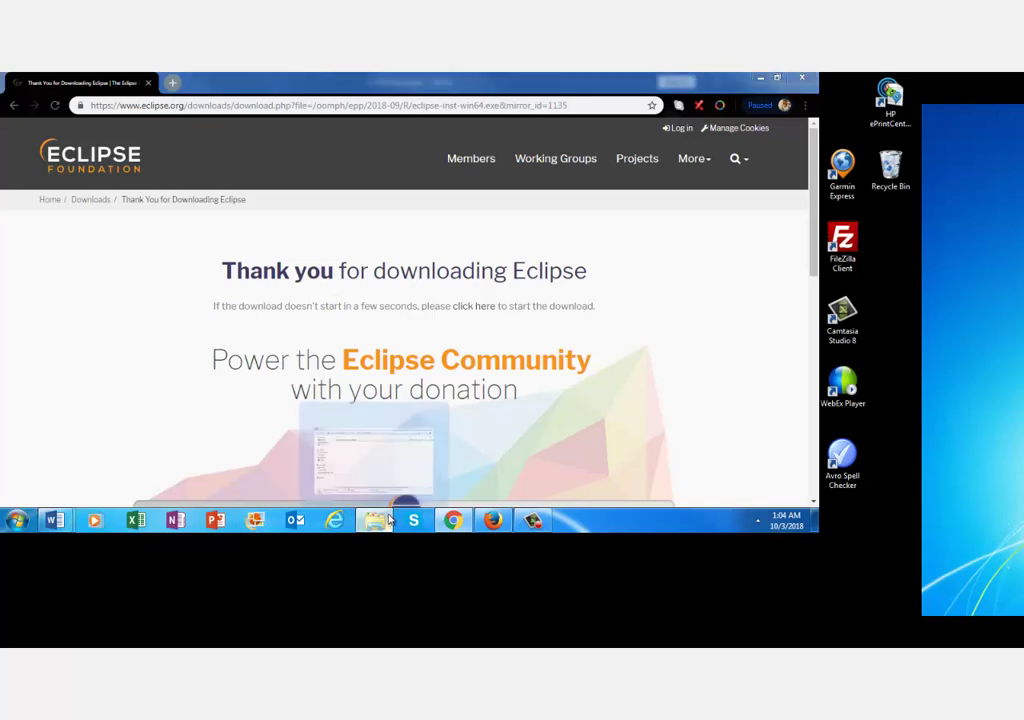
pyautogui.click(385, 519)
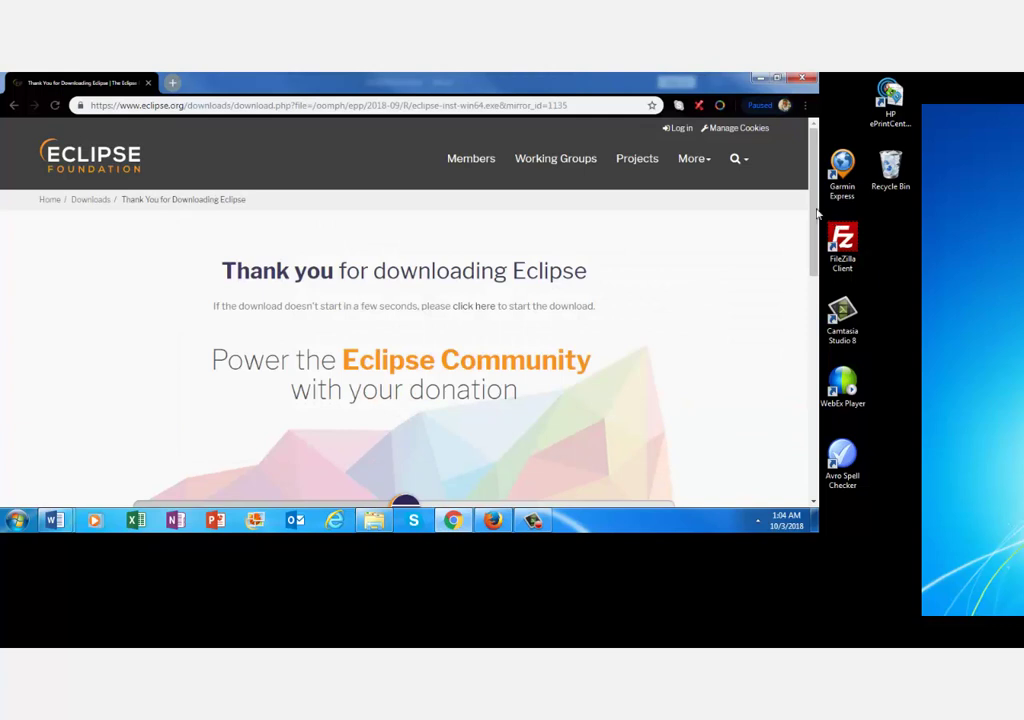
pyautogui.scroll(-3, 822, 292)
pyautogui.scroll(-2, 822, 292)
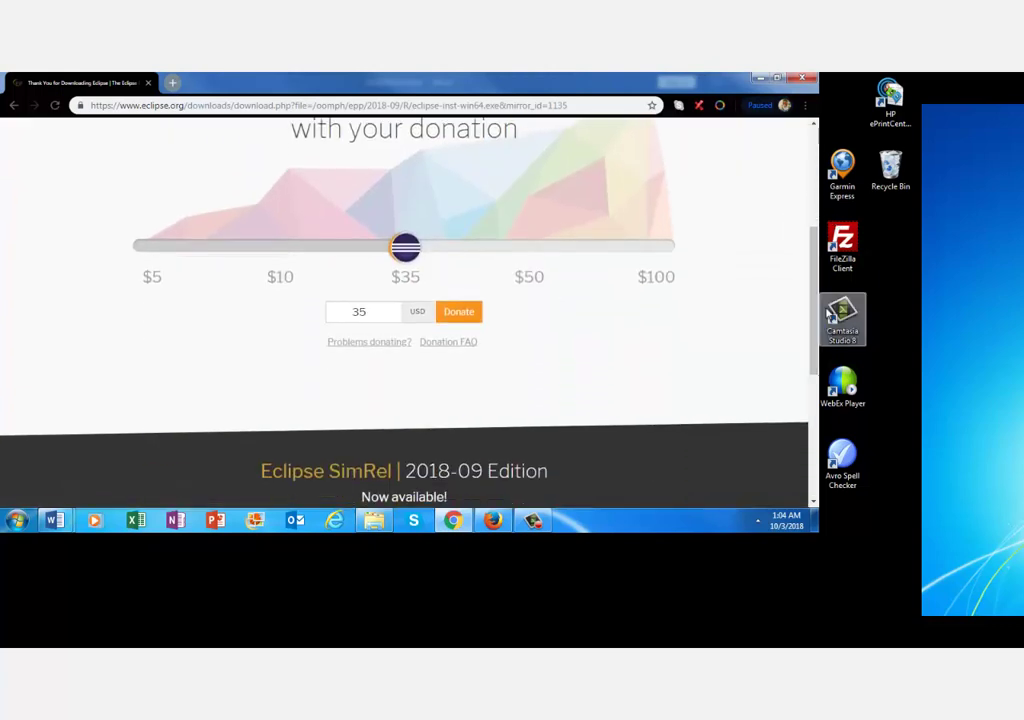
pyautogui.moveTo(830, 307); pyautogui.dragTo(828, 360)
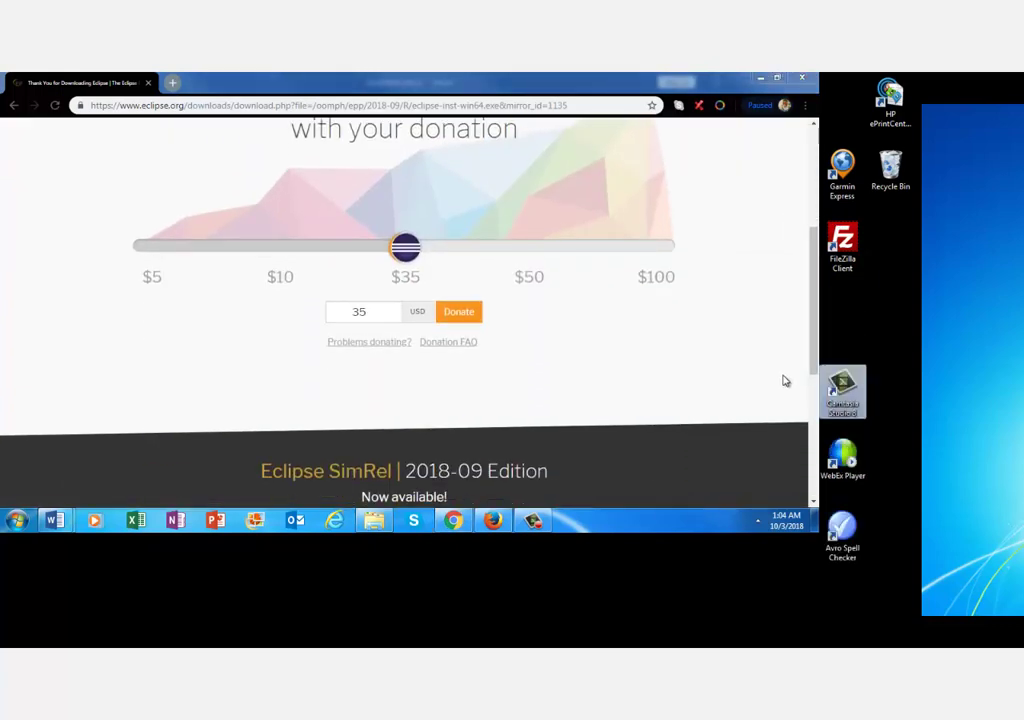
pyautogui.scroll(2, 810, 268)
pyautogui.scroll(2, 810, 268)
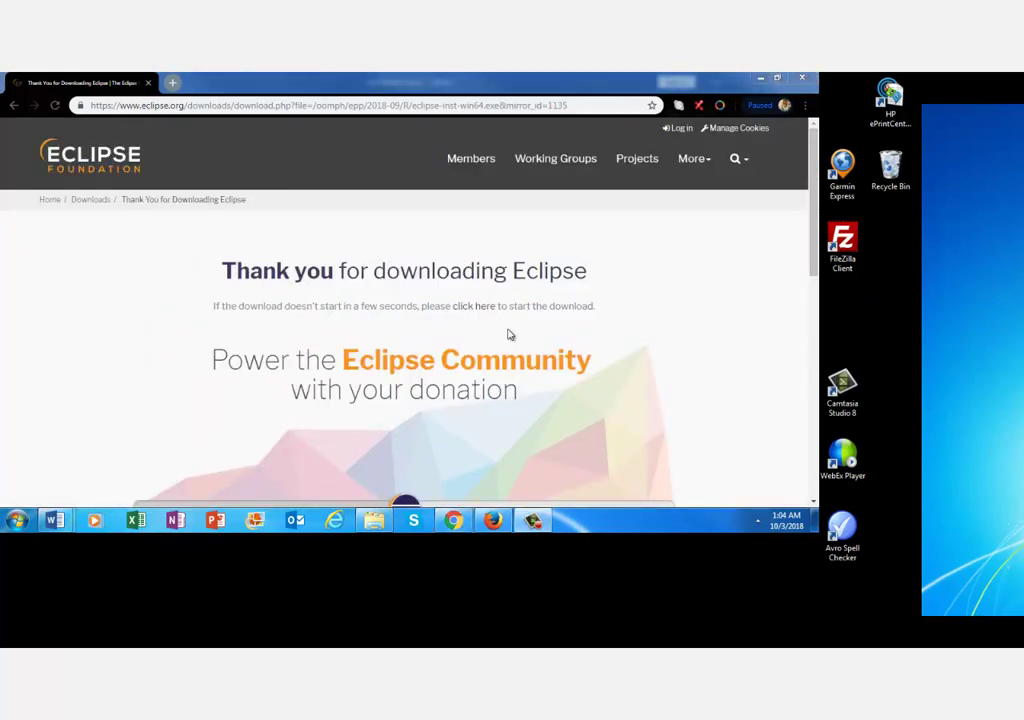
pyautogui.click(467, 307)
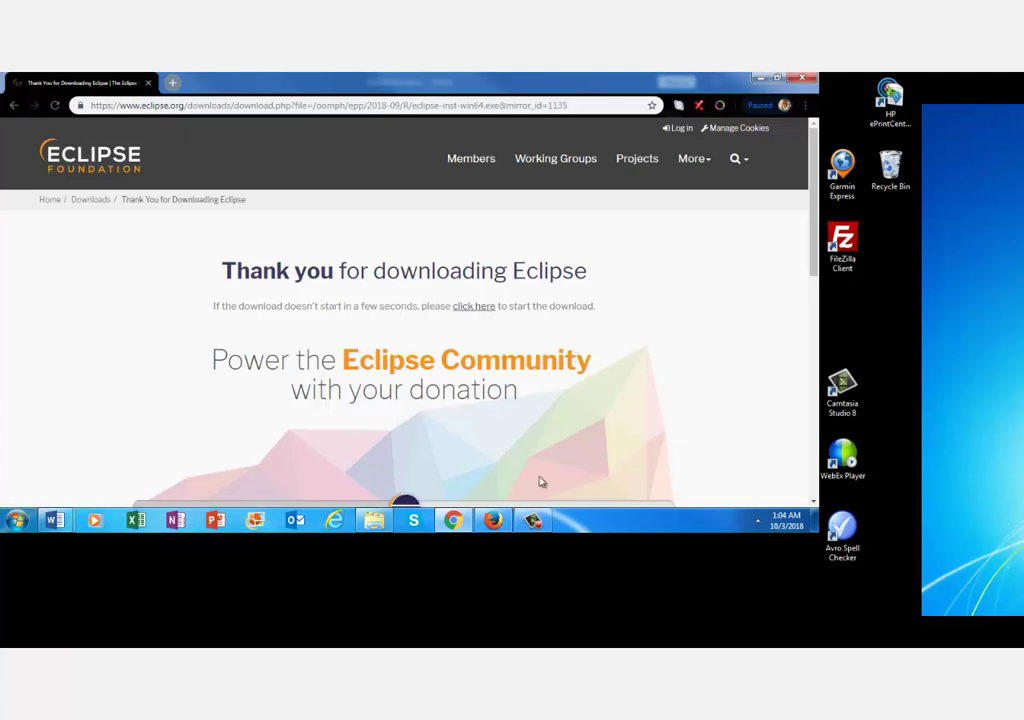
pyautogui.click(368, 522)
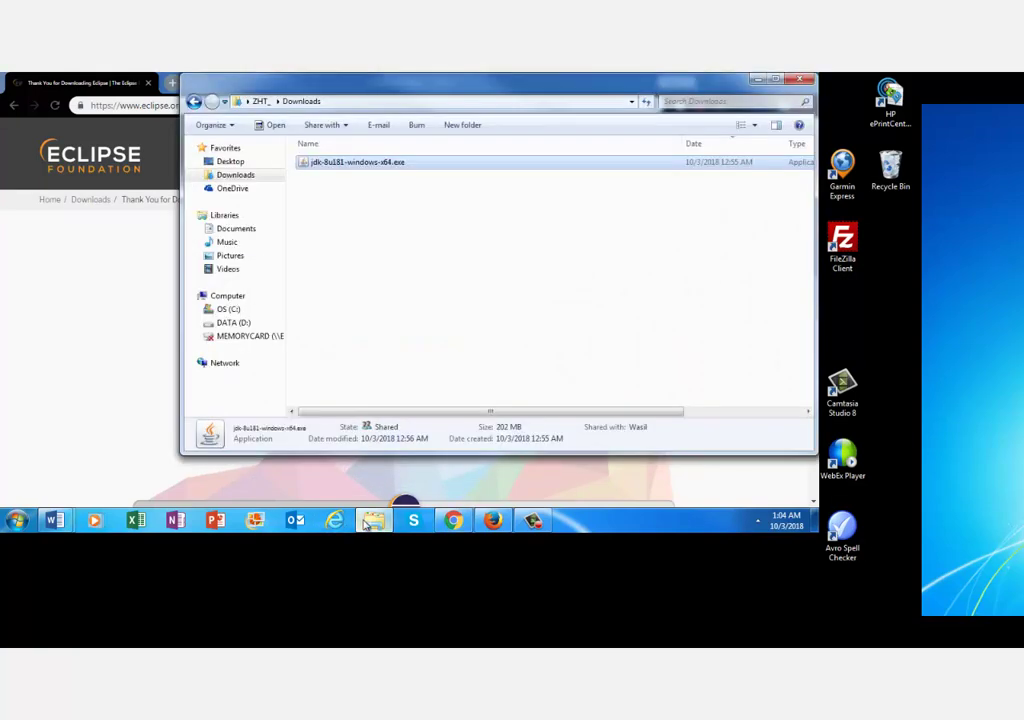
pyautogui.click(368, 522)
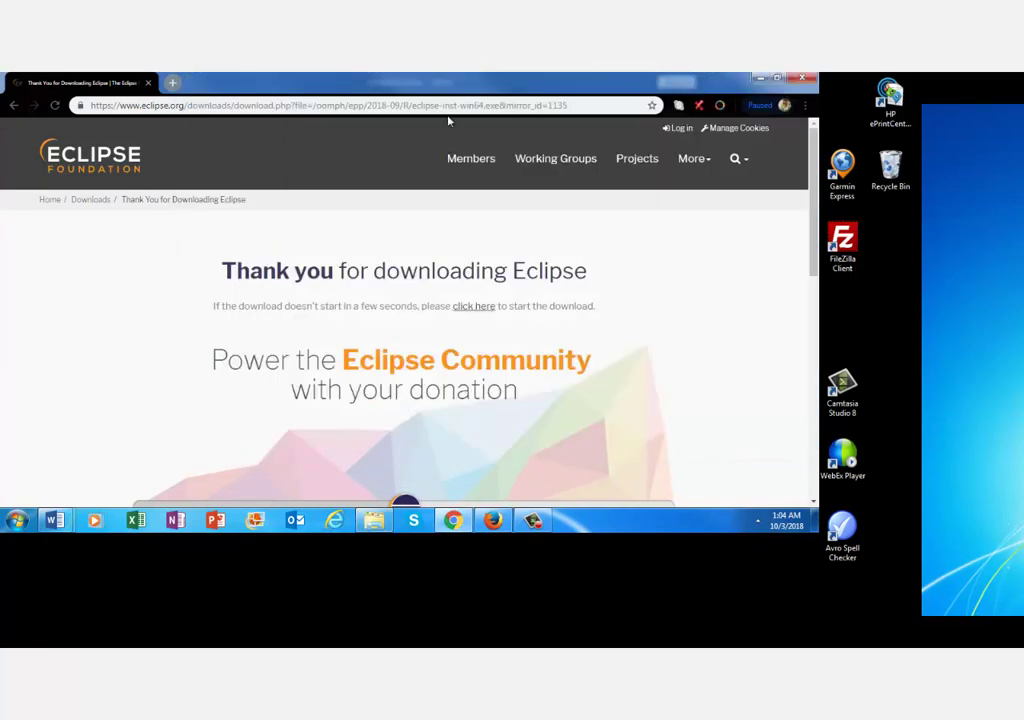
# Copy the Eclipse thank-you page's address, load it in Firefox, and save eclipse-inst-win64.exe
pyautogui.click(480, 105)
pyautogui.hotkey('ctrl', 'c')
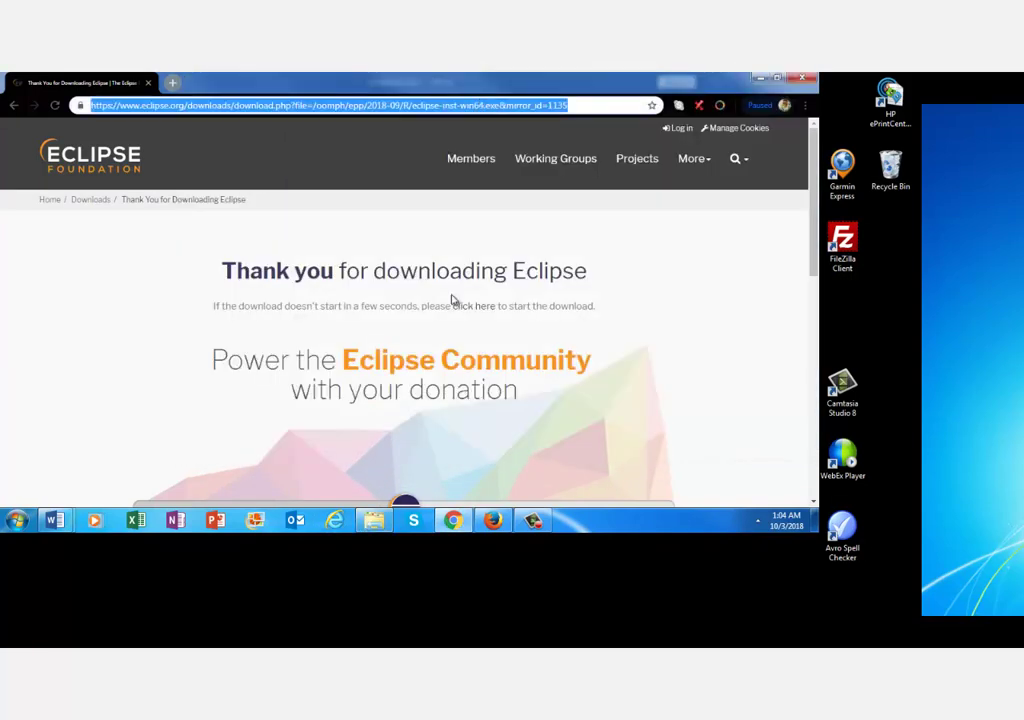
pyautogui.click(492, 520)
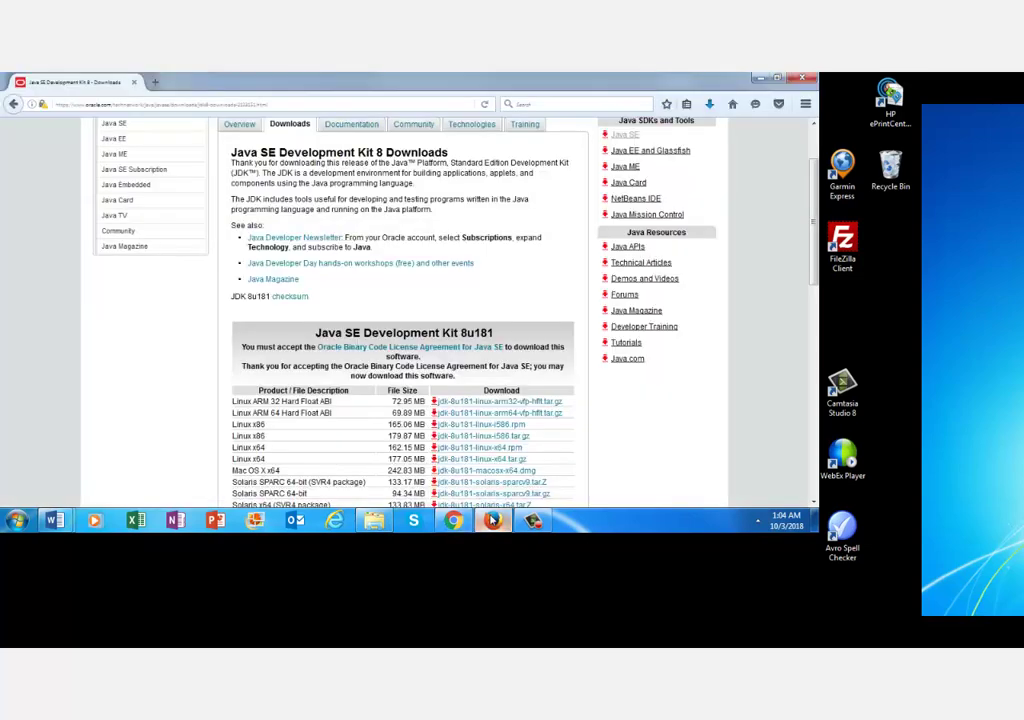
pyautogui.click(341, 103)
pyautogui.hotkey('ctrl', 'v')
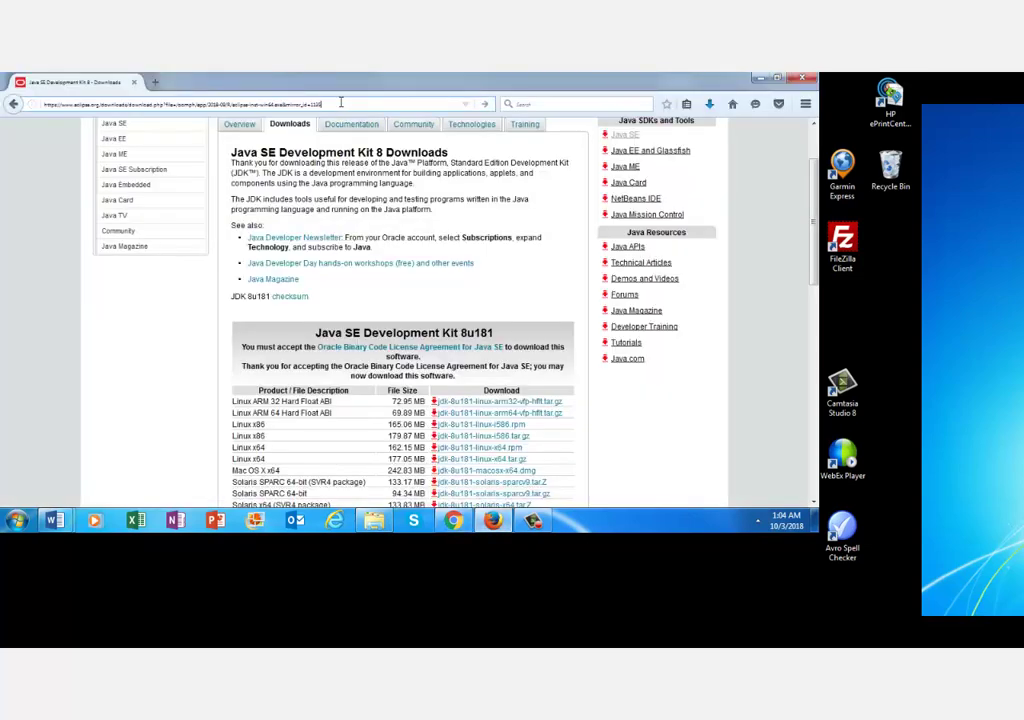
pyautogui.press('Return')
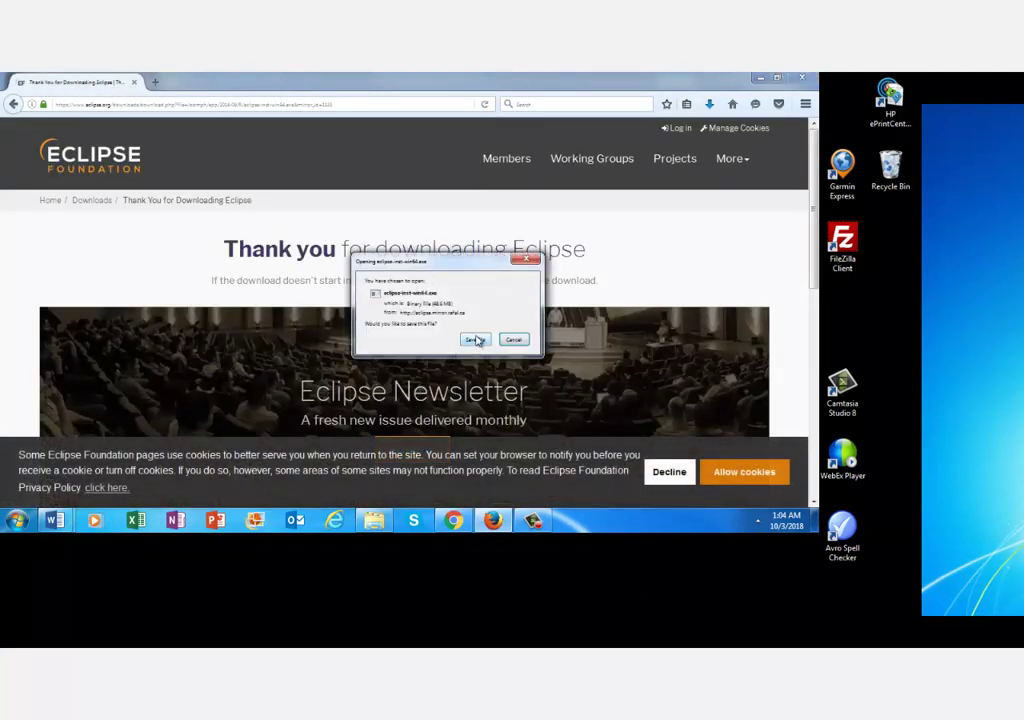
pyautogui.click(475, 340)
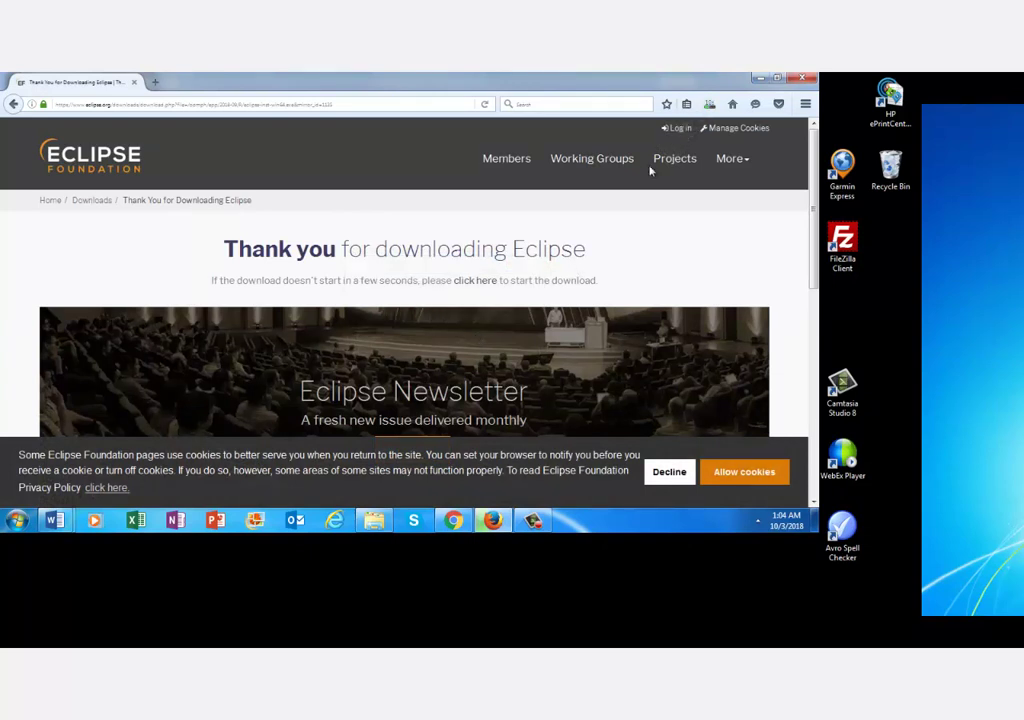
# Run the downloaded eclipse-inst-win64.exe from the Downloads folder and allow it past the security warning
pyautogui.click(368, 528)
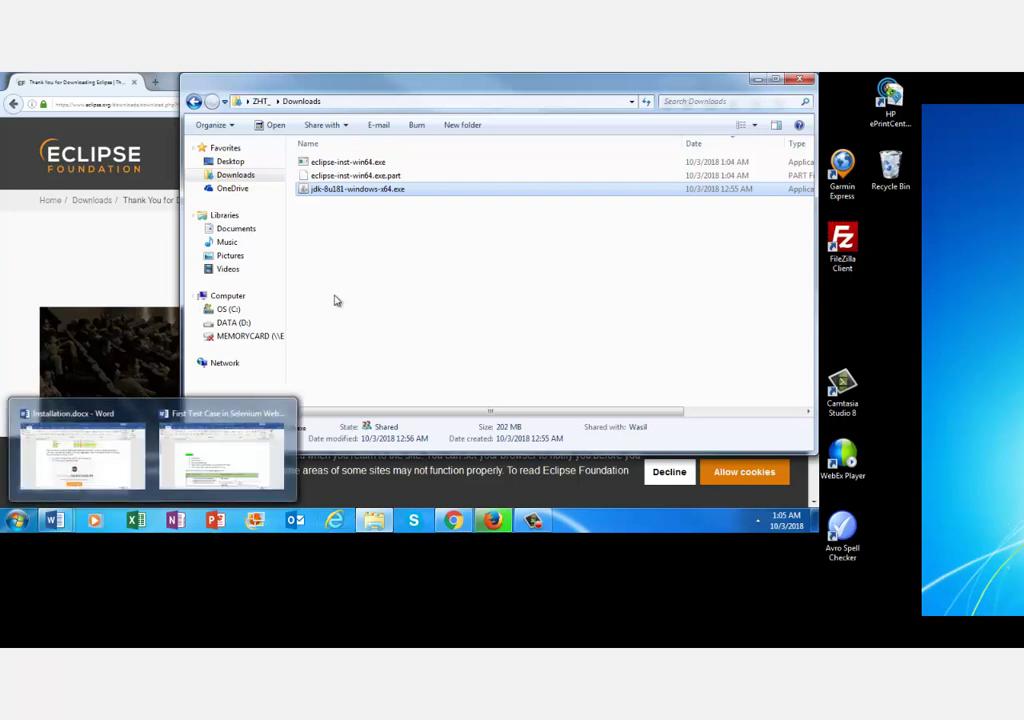
pyautogui.click(362, 165)
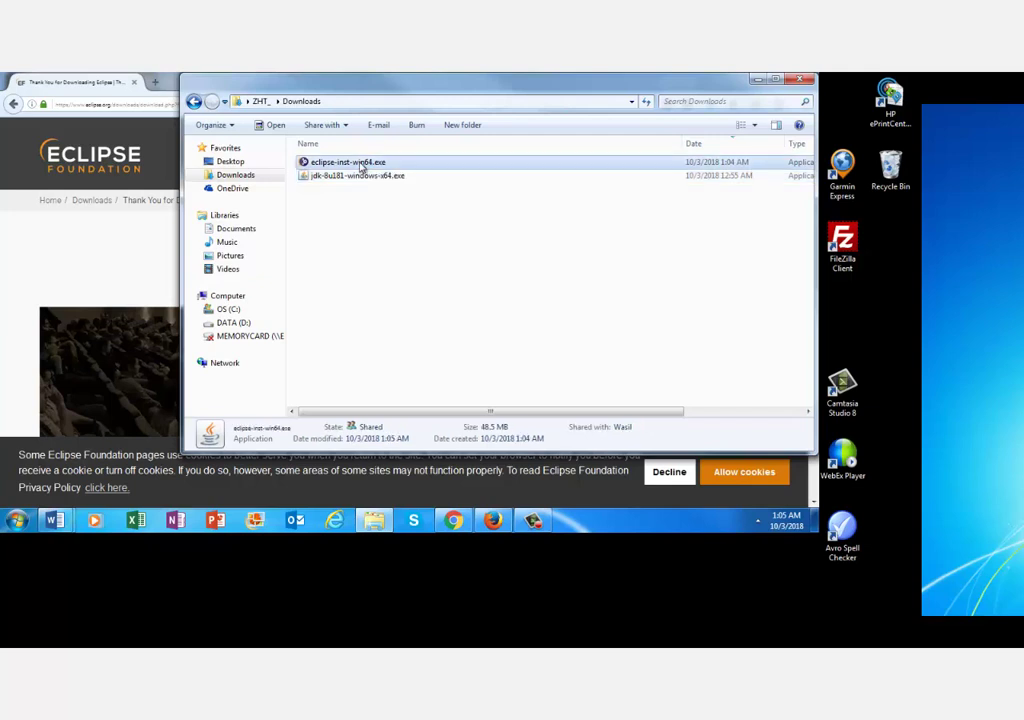
pyautogui.rightClick(362, 165)
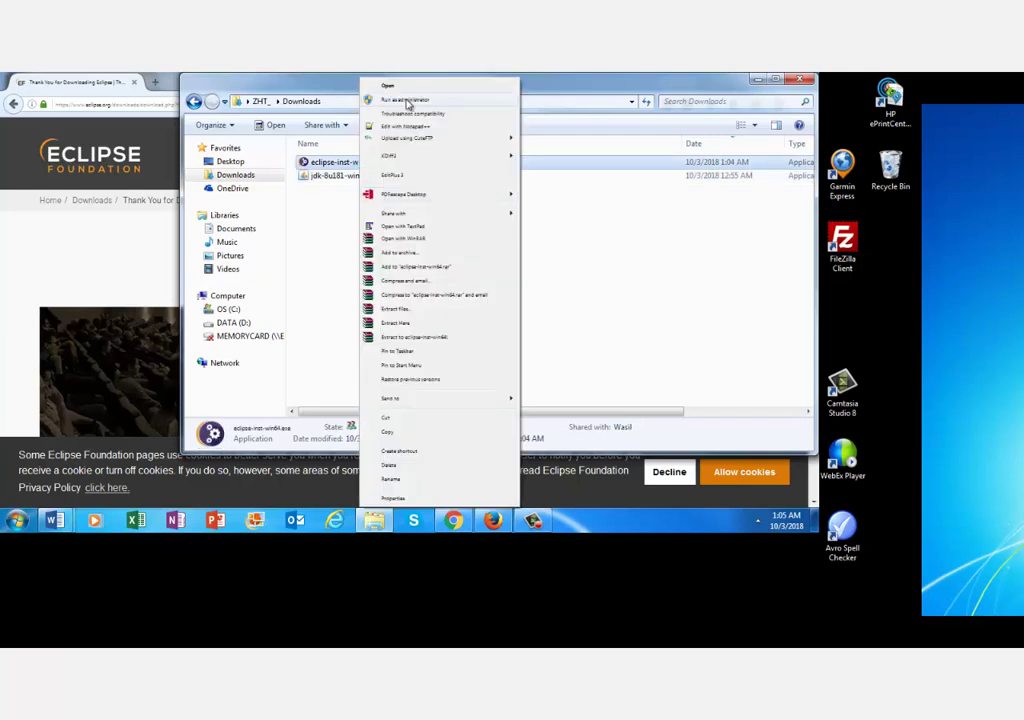
pyautogui.click(331, 222)
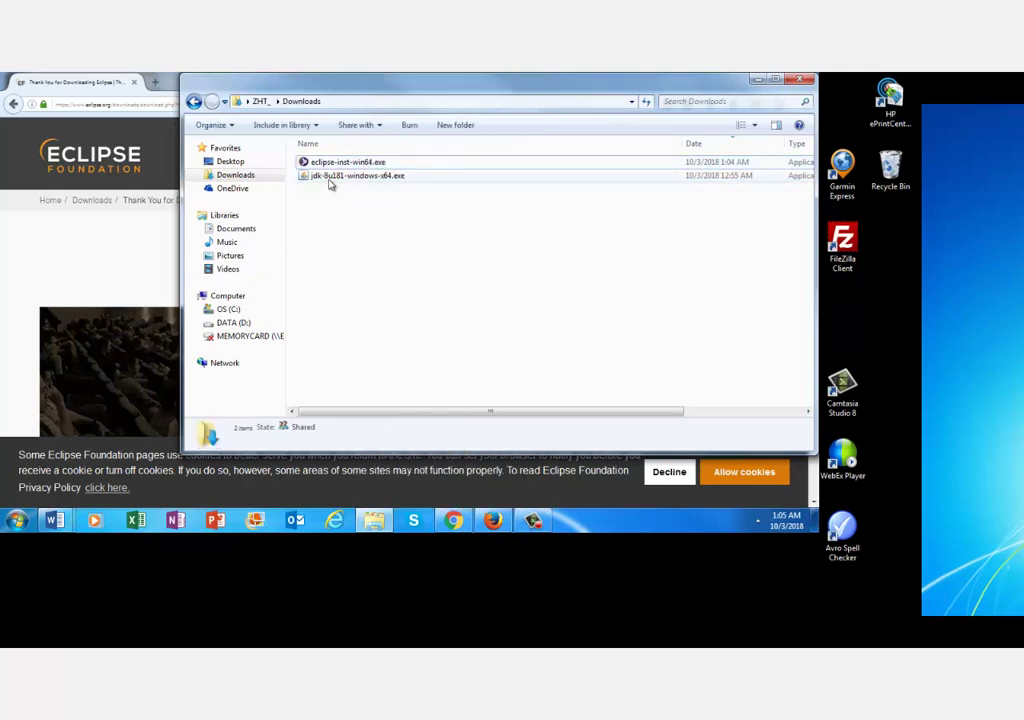
pyautogui.click(336, 166)
pyautogui.doubleClick(336, 166)
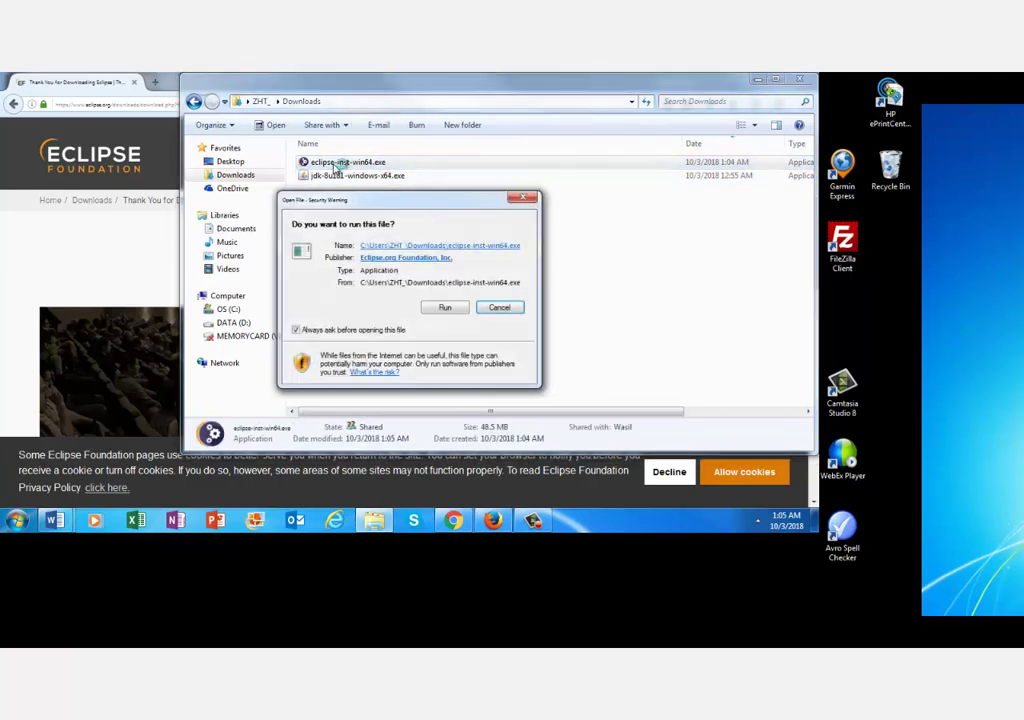
pyautogui.click(447, 308)
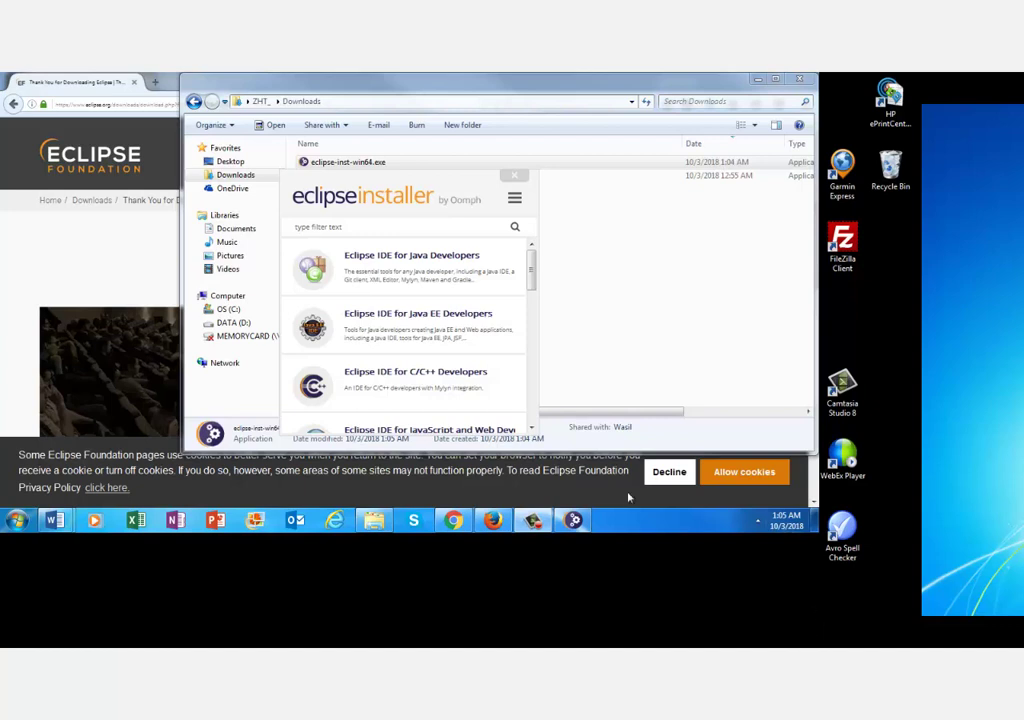
# Install Eclipse IDE for Java Developers in the default folder with start menu entry and desktop shortcut, accepting the user agreement and licenses
pyautogui.click(432, 273)
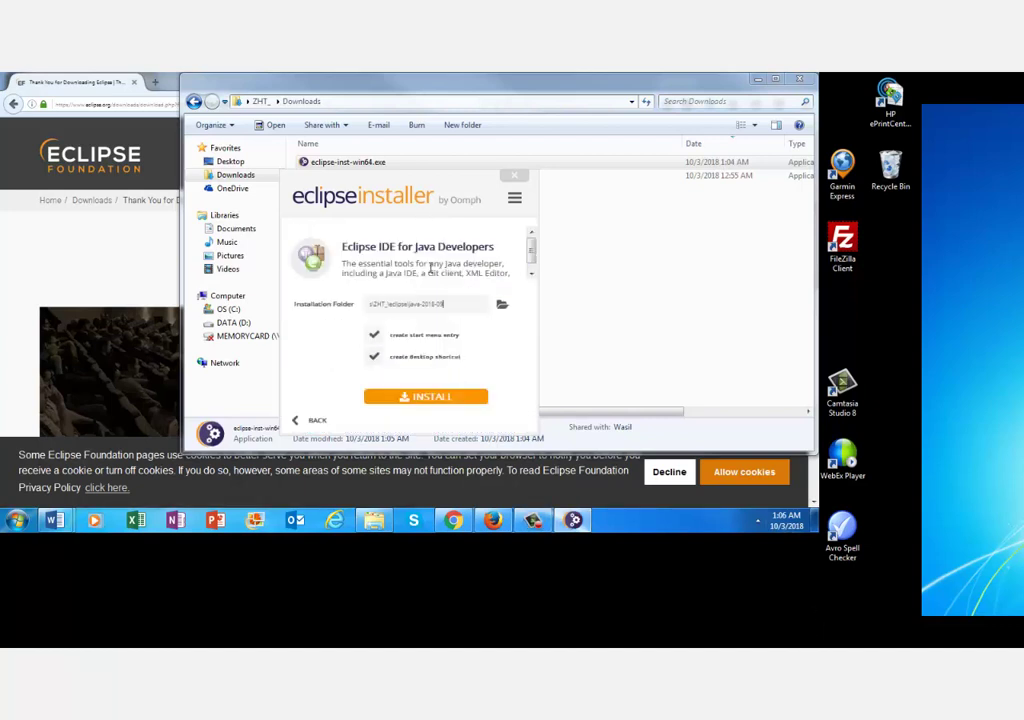
pyautogui.click(421, 399)
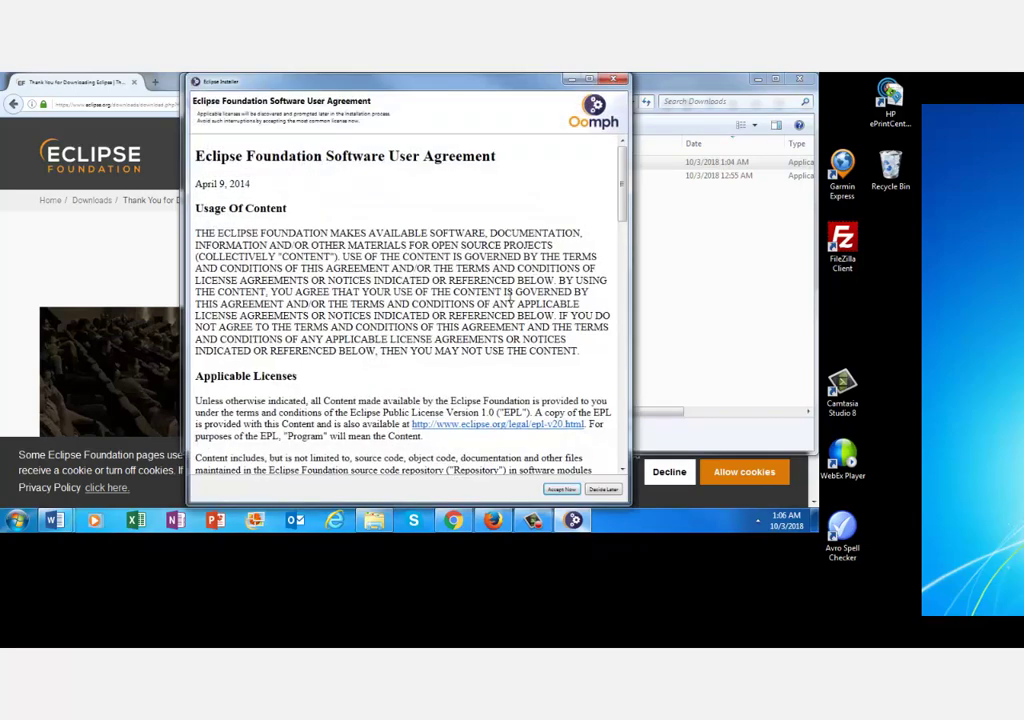
pyautogui.click(557, 490)
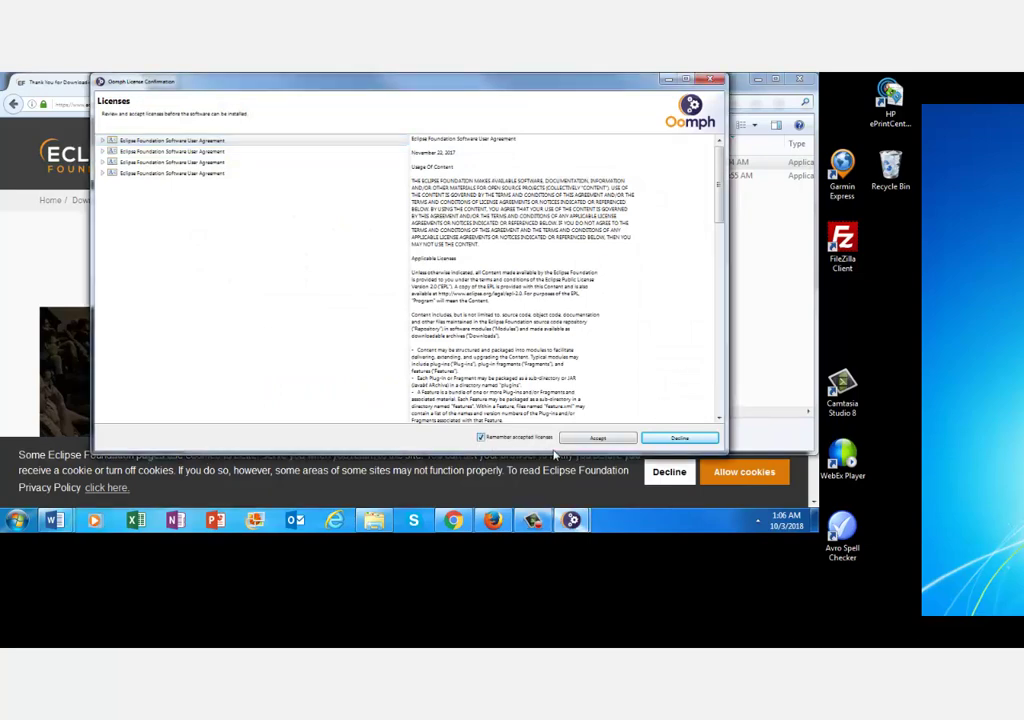
pyautogui.click(598, 438)
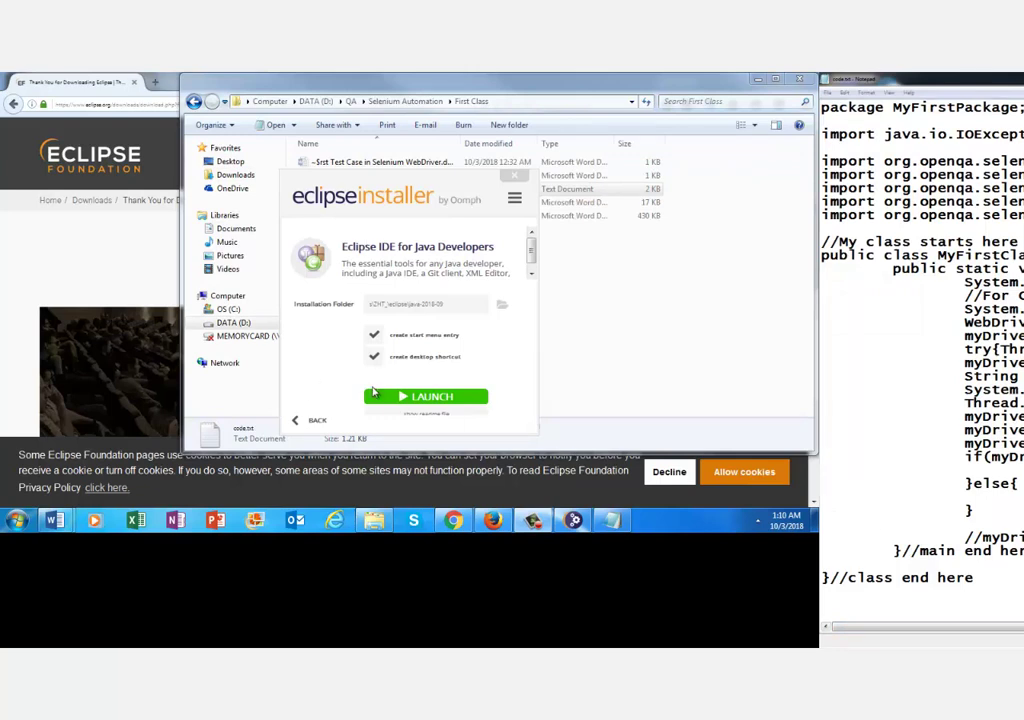
# Launch the installed Eclipse IDE and browse to the DATA (D:) drive for the workspace directory
pyautogui.click(432, 398)
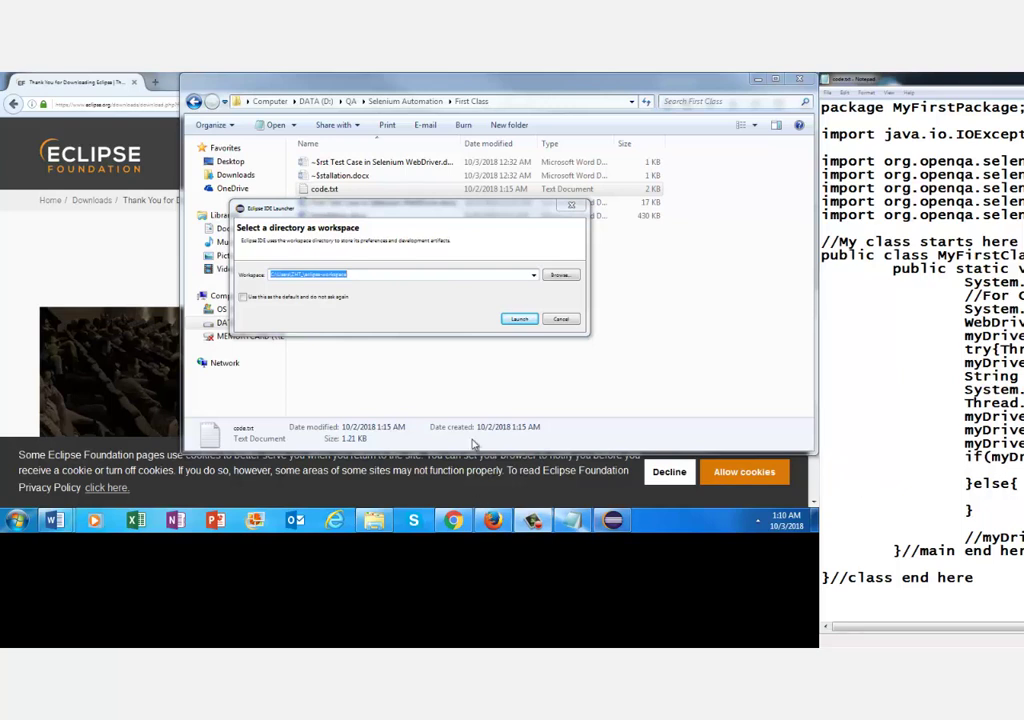
pyautogui.click(560, 275)
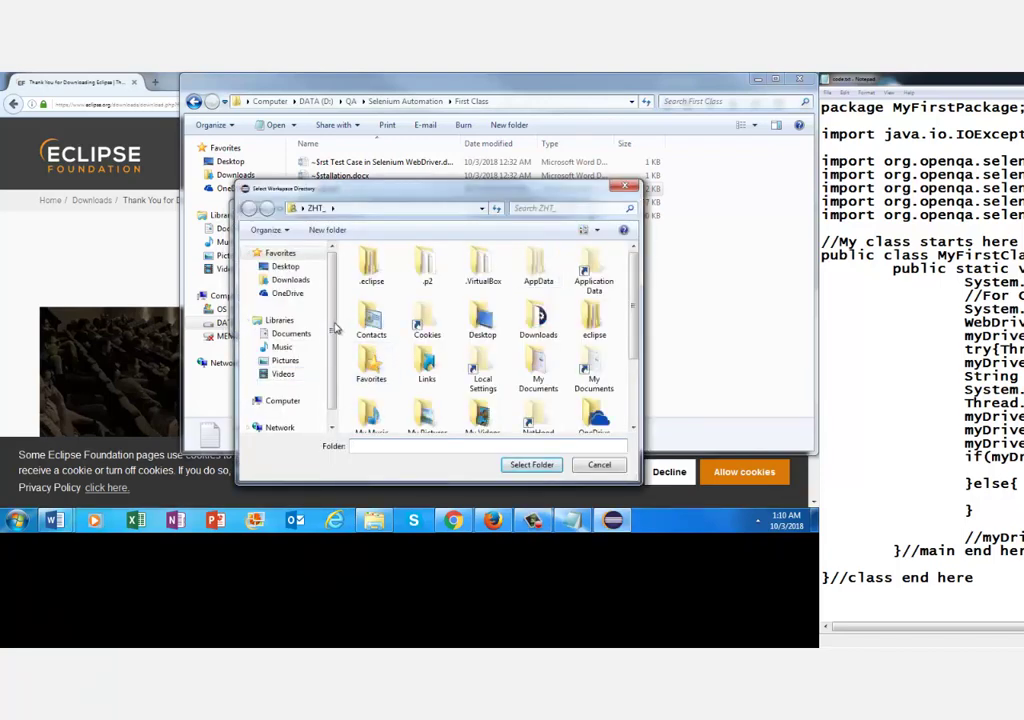
pyautogui.scroll(-1, 336, 328)
pyautogui.click(281, 383)
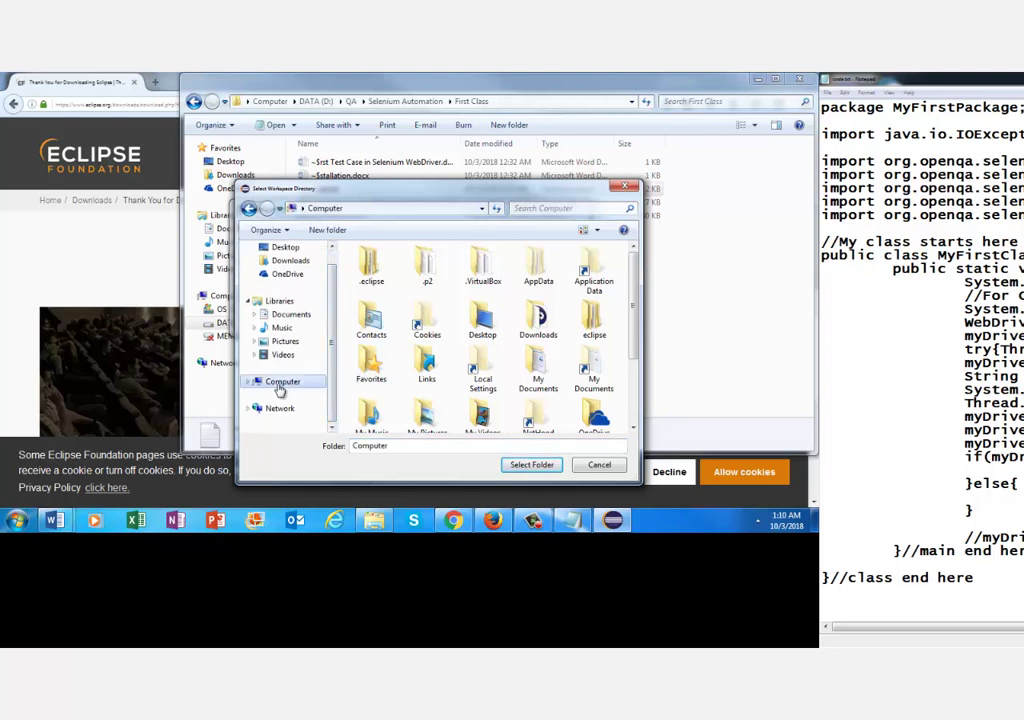
pyautogui.click(427, 320)
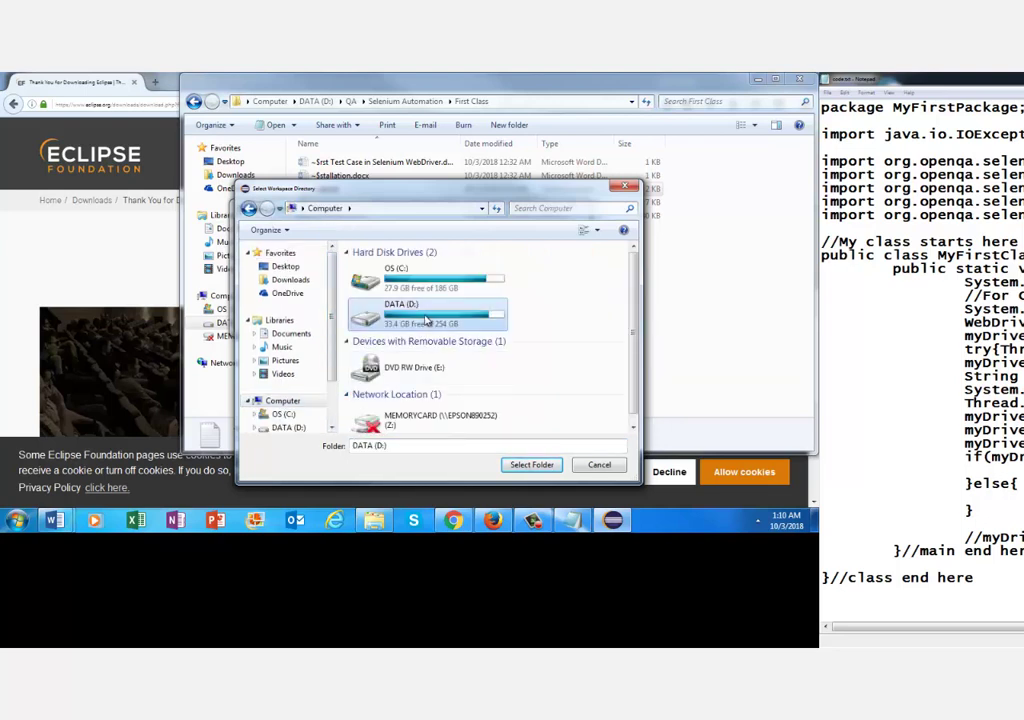
pyautogui.doubleClick(427, 320)
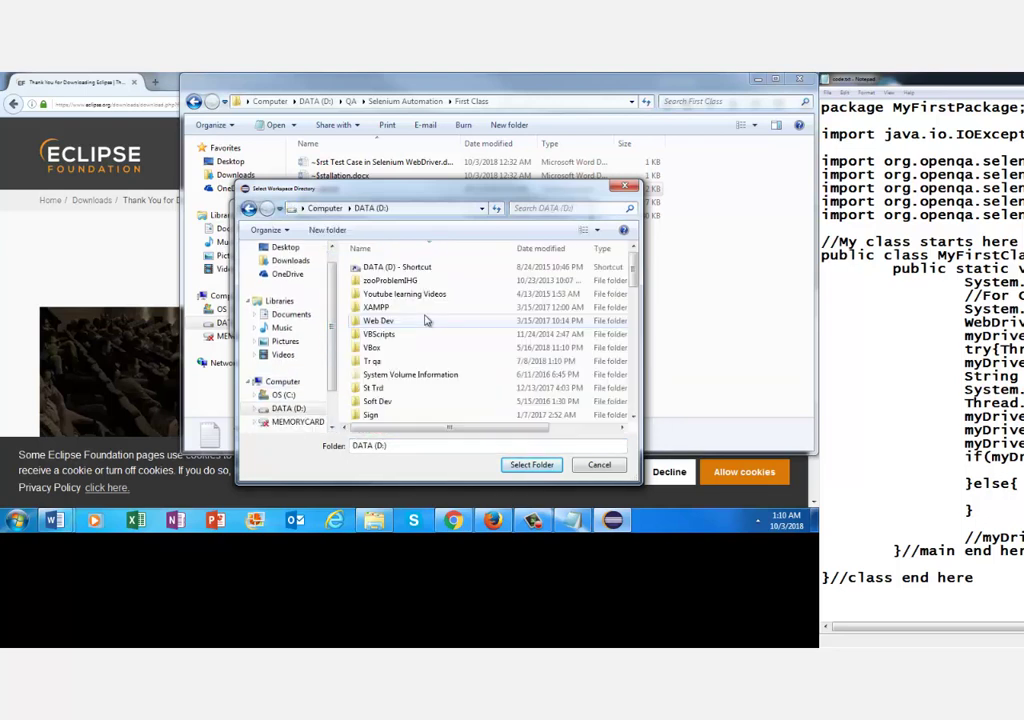
# Open the QA folder on DATA (D:) and go through its subfolders starting with S for the workspace location
pyautogui.click(380, 366)
pyautogui.press('q')
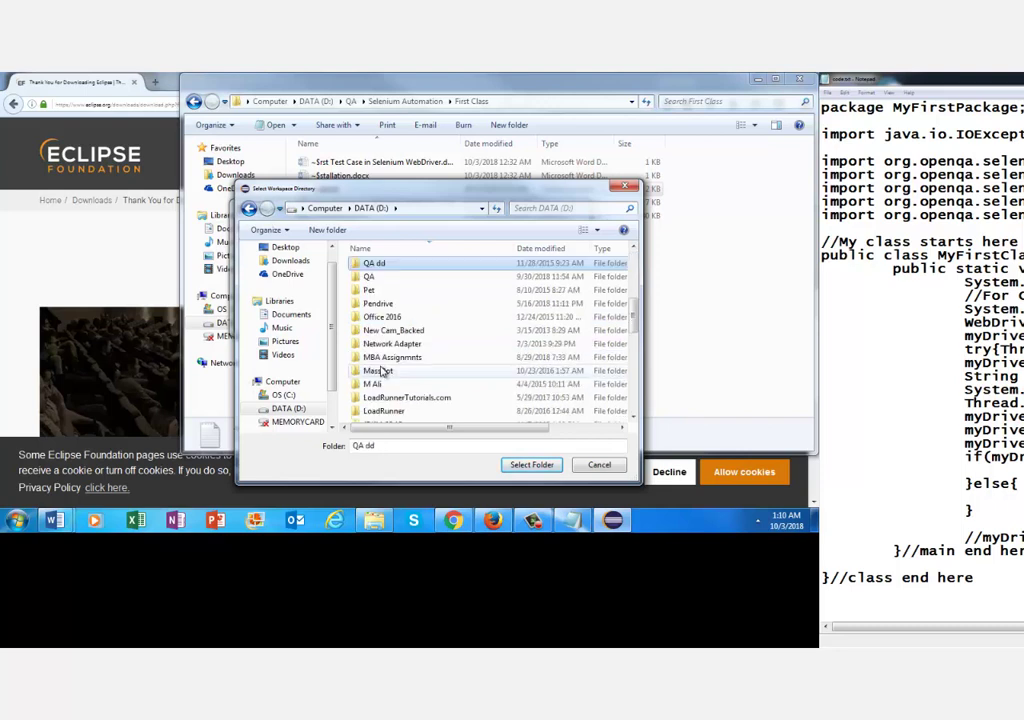
pyautogui.press('q')
pyautogui.press('Return')
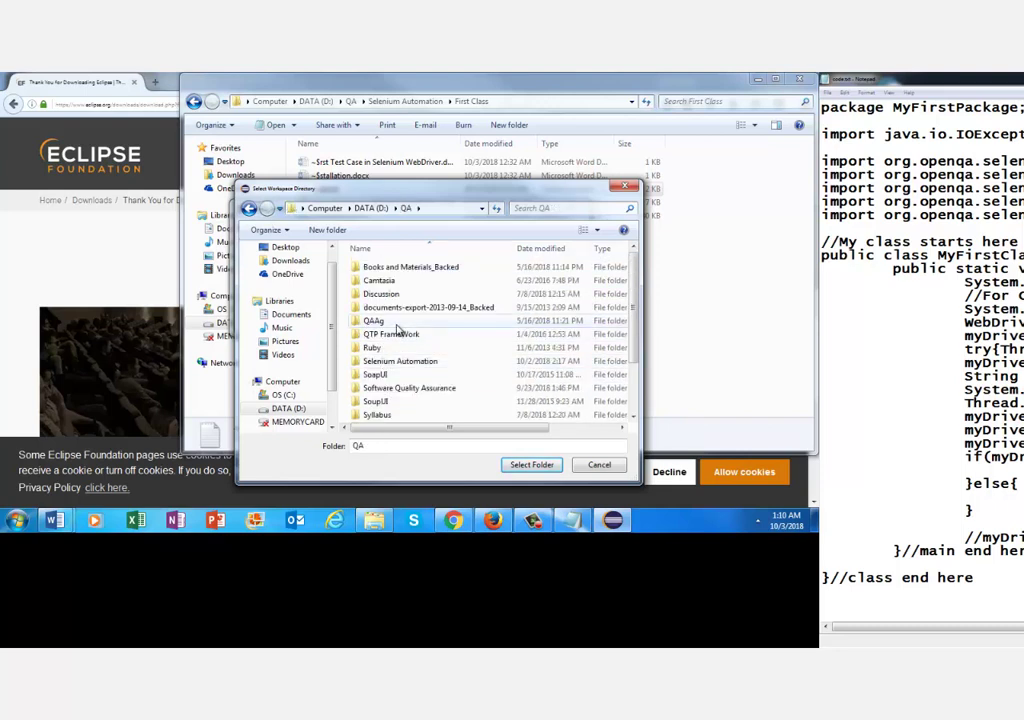
pyautogui.press('s')
pyautogui.press('s')
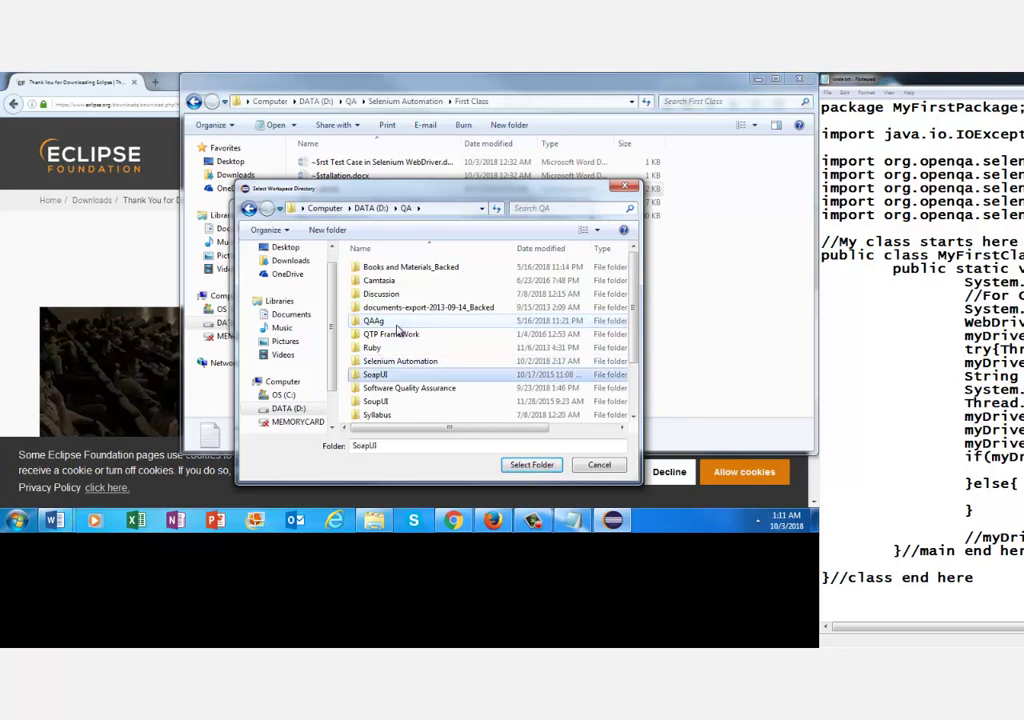
pyautogui.press('s')
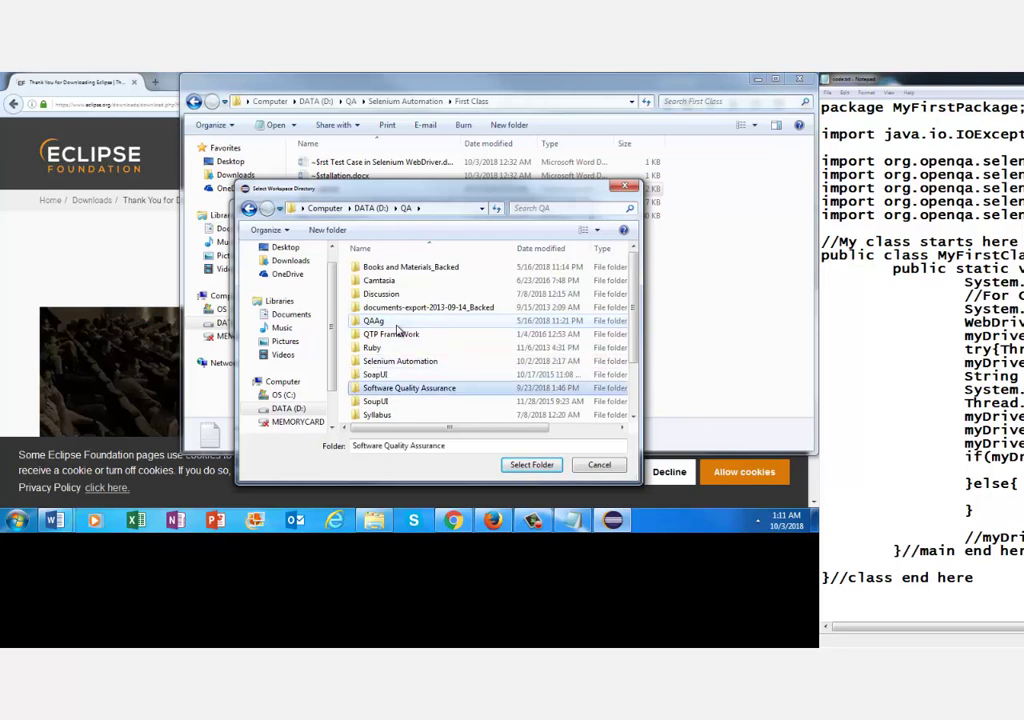